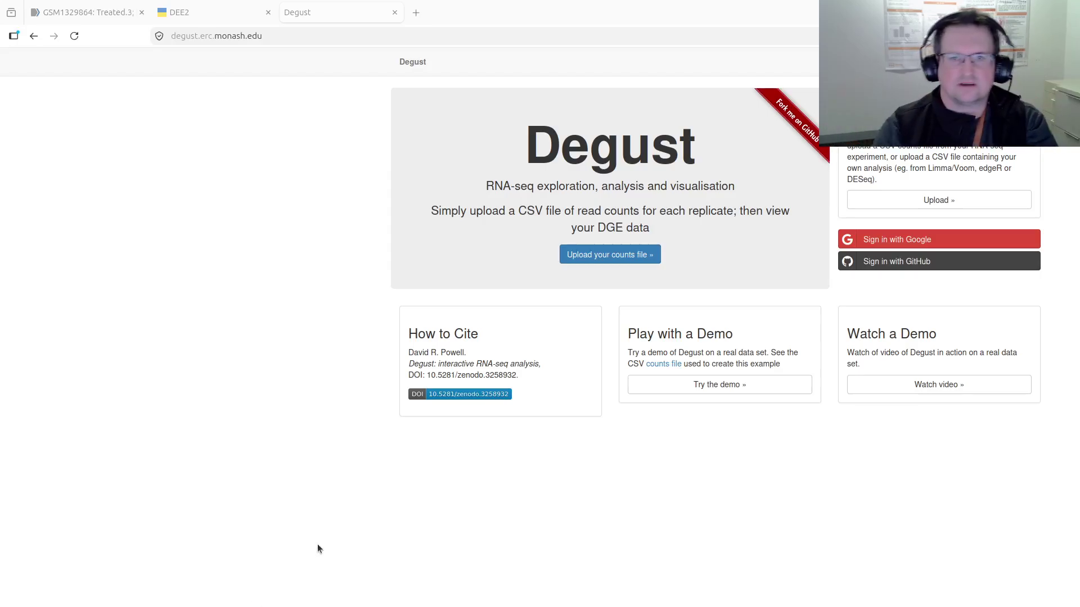
Step: Return to the GEO record of series GSE55123 and enlarge the page for reading
{"action": "left_click", "coordinate": [88, 12]}
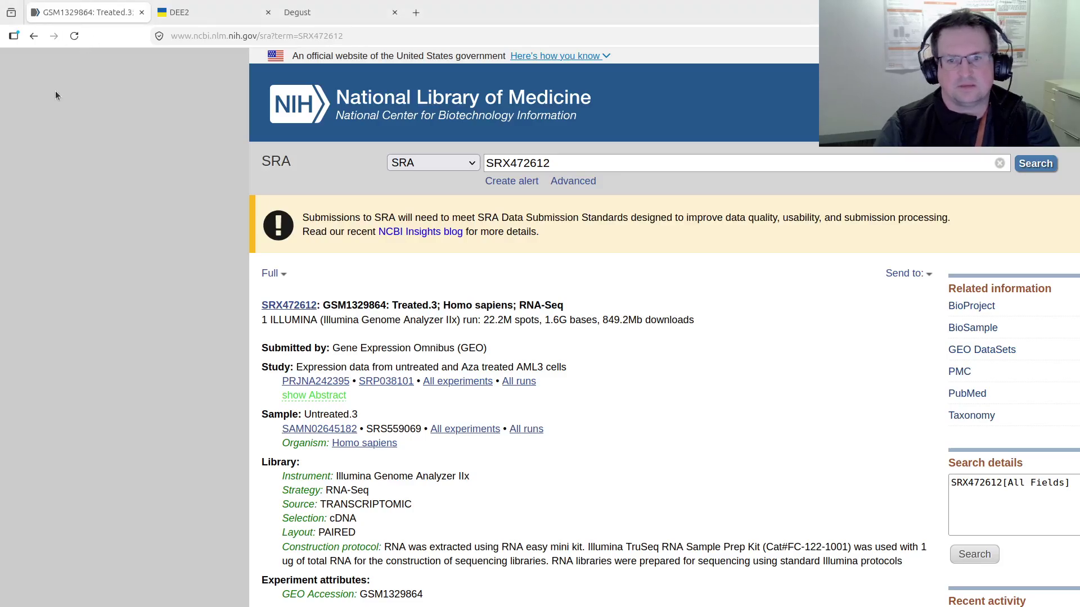
{"action": "left_click", "coordinate": [34, 37]}
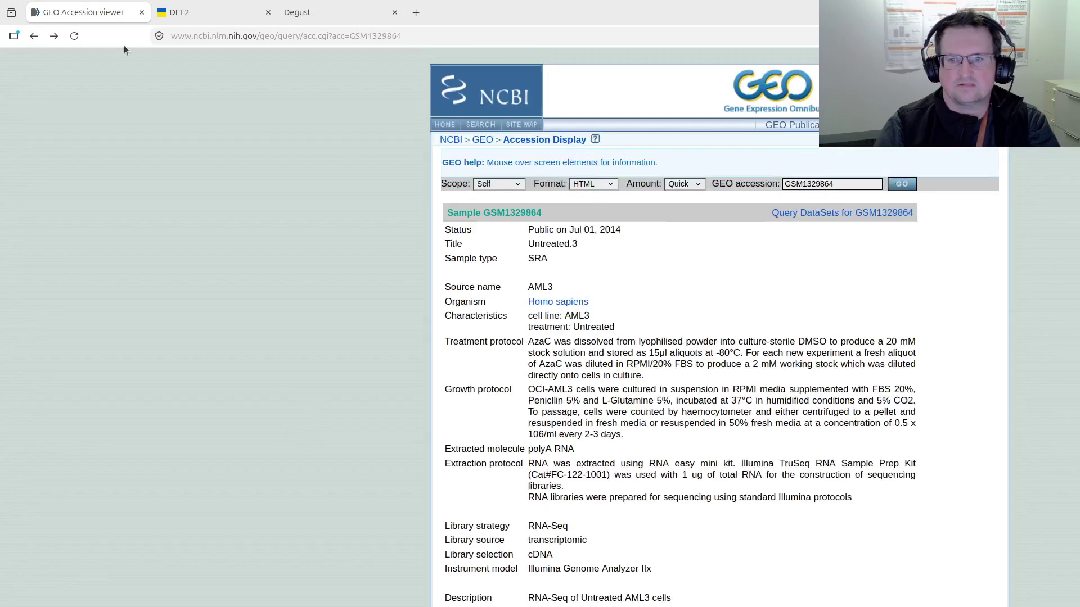
{"action": "left_click", "coordinate": [33, 36]}
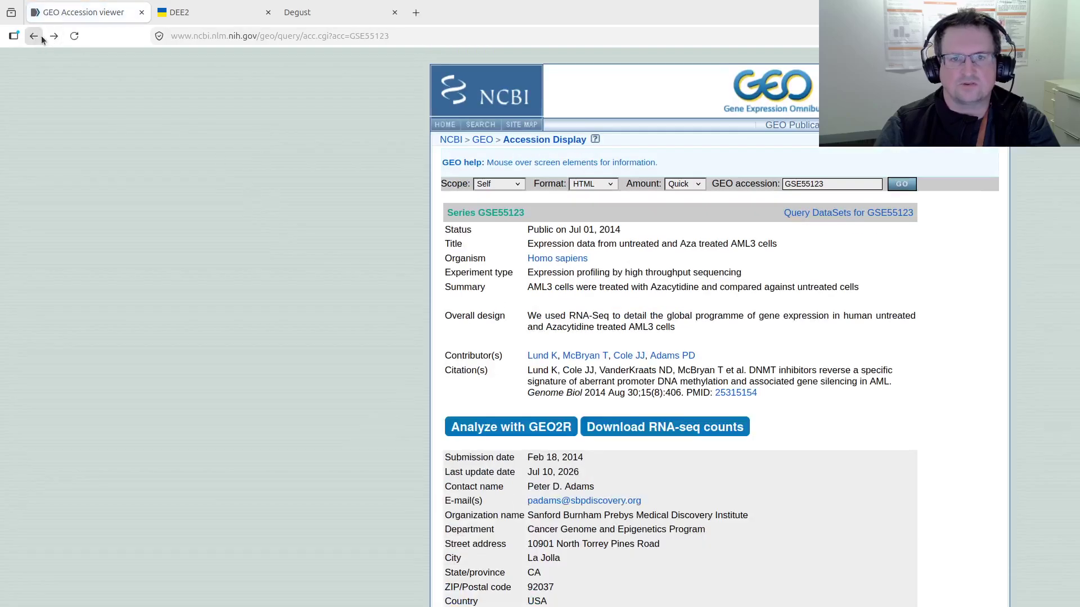
{"action": "left_click", "coordinate": [41, 36]}
{"action": "left_click", "coordinate": [54, 36]}
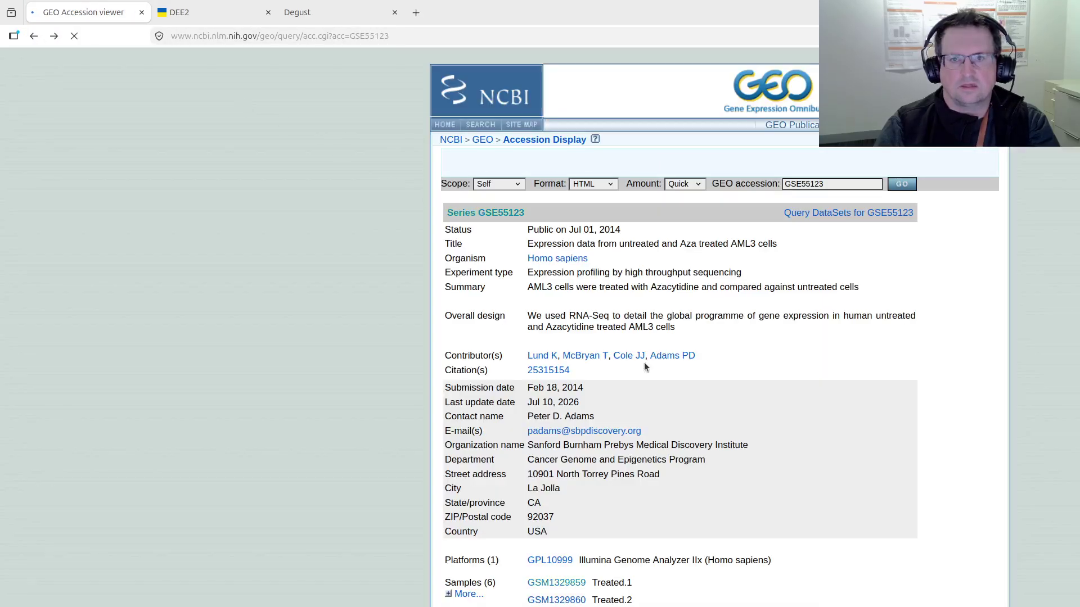
{"action": "key", "text": "ctrl+plus"}
{"action": "key", "text": "ctrl+plus"}
{"action": "key", "text": "ctrl+plus"}
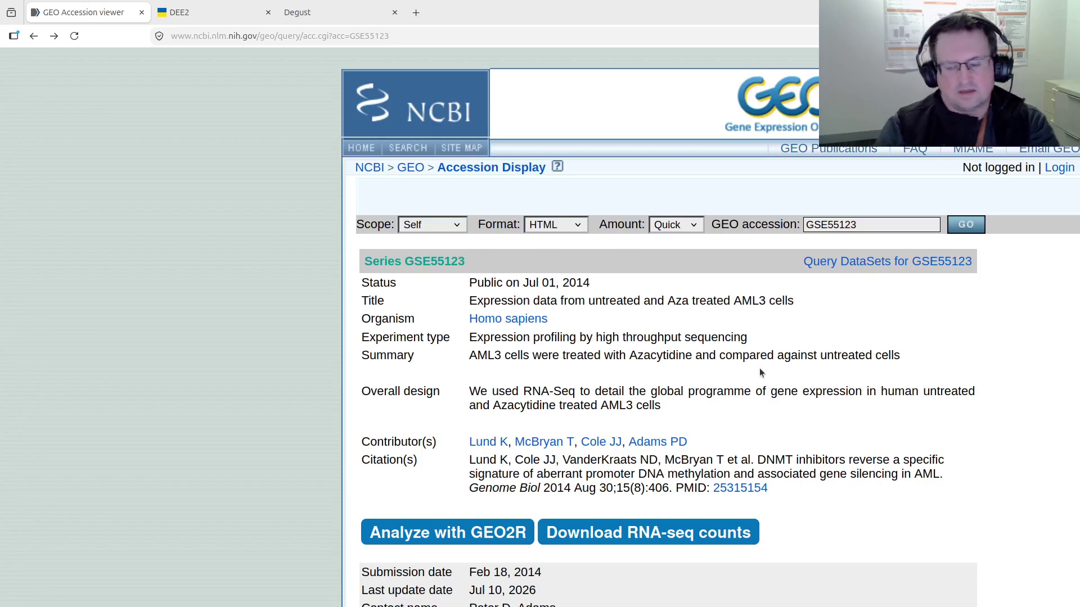
Step: Review the Azacytidine treatment in the series summary and expand the full list of samples
{"action": "double_click", "coordinate": [665, 358]}
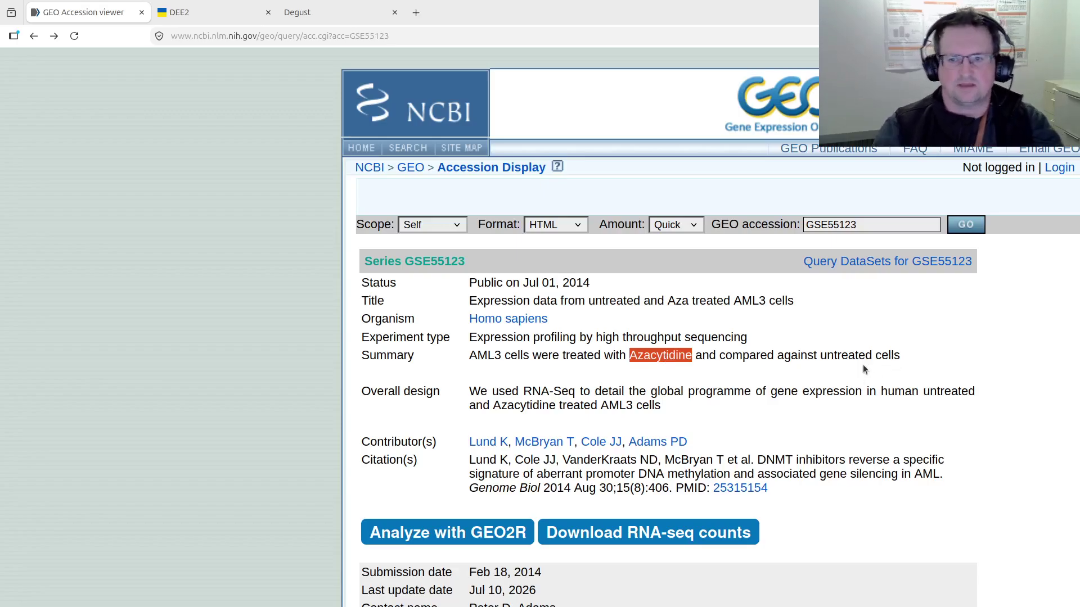
{"action": "scroll", "coordinate": [925, 494], "scroll_direction": "down", "scroll_amount": 10}
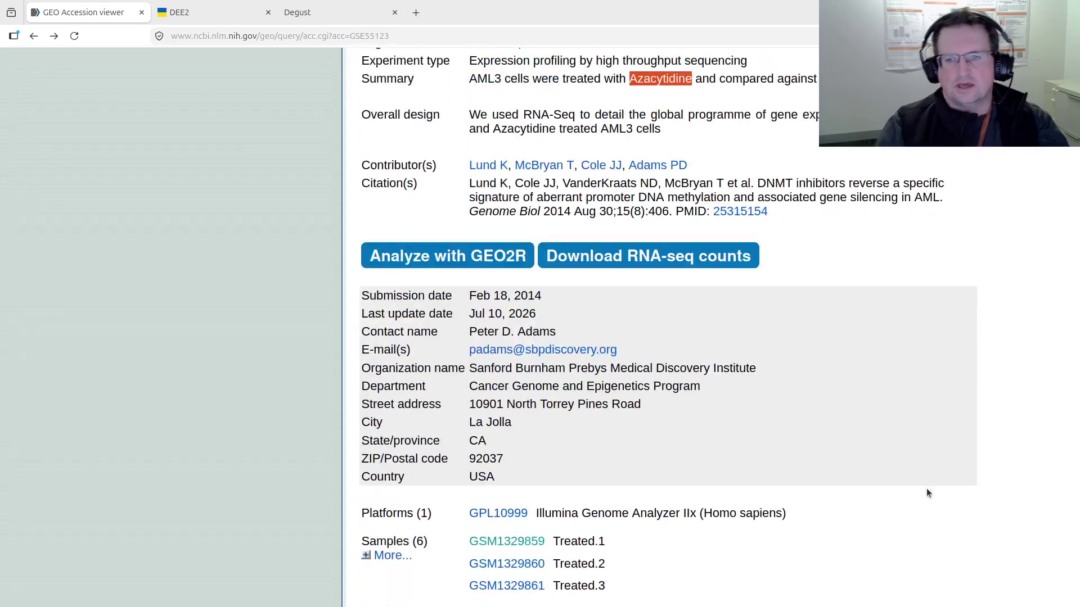
{"action": "left_click", "coordinate": [388, 251]}
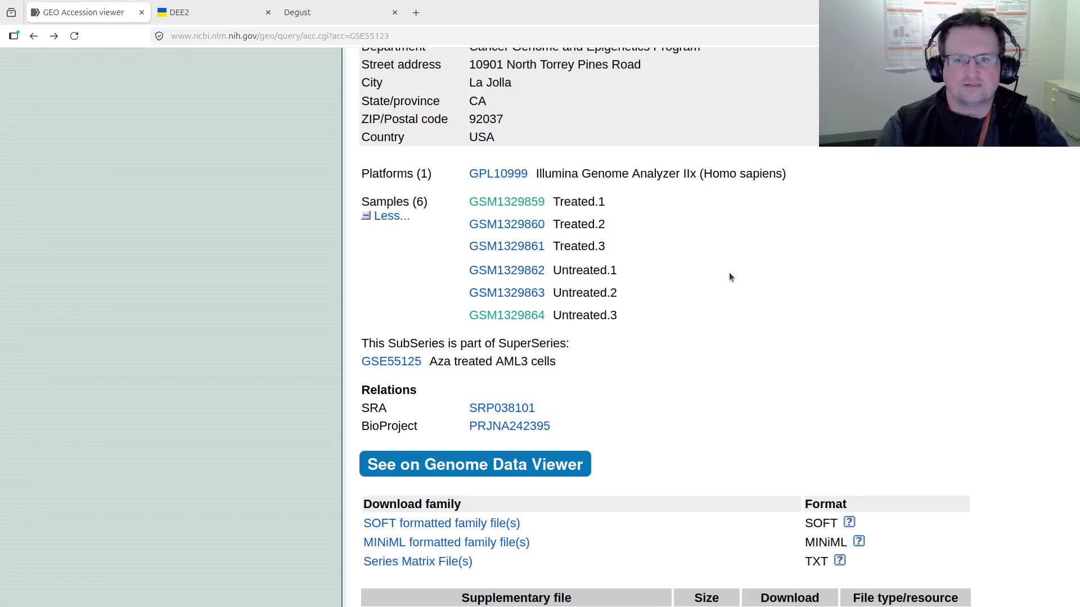
{"action": "scroll", "coordinate": [851, 366], "scroll_direction": "up", "scroll_amount": 10}
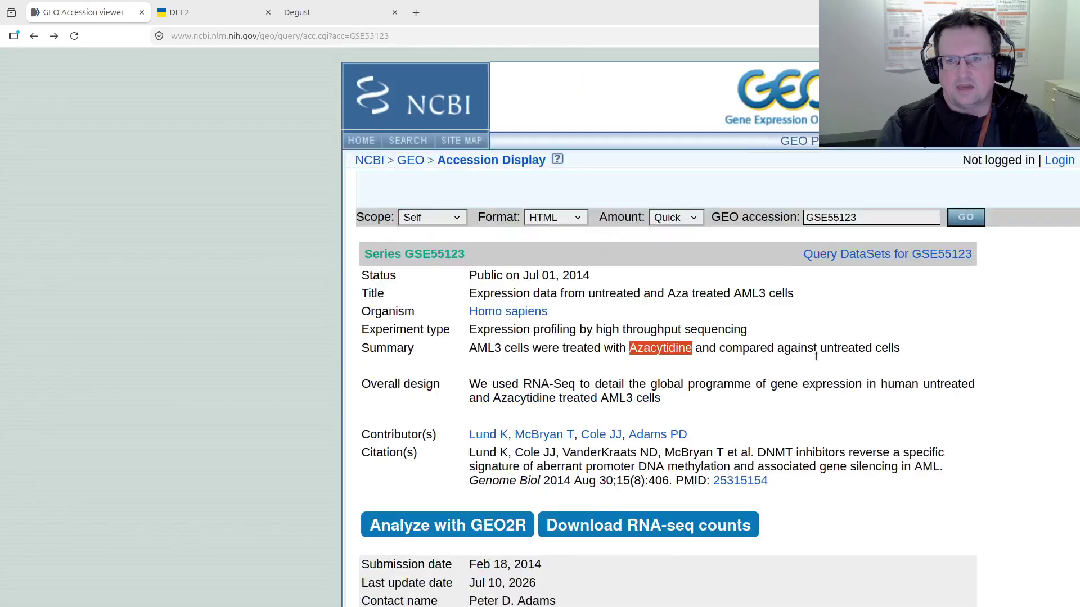
Step: Copy the series accession GSE55123 from the GEO record and open the DEE2 data search page
{"action": "left_click_drag", "start_coordinate": [465, 261], "coordinate": [406, 262]}
{"action": "key", "text": "ctrl+c"}
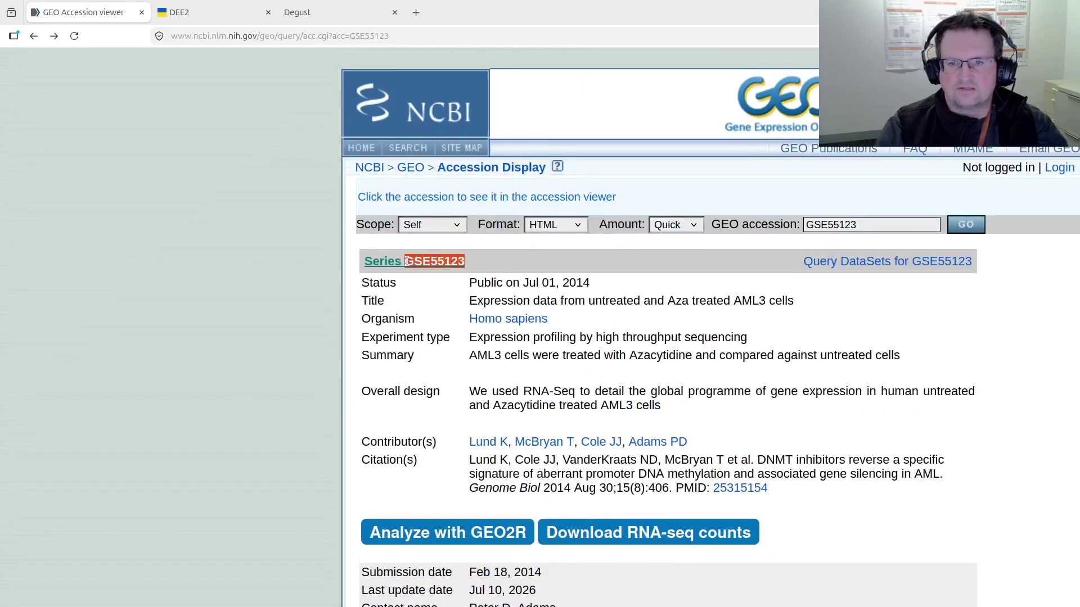
{"action": "left_click", "coordinate": [181, 17]}
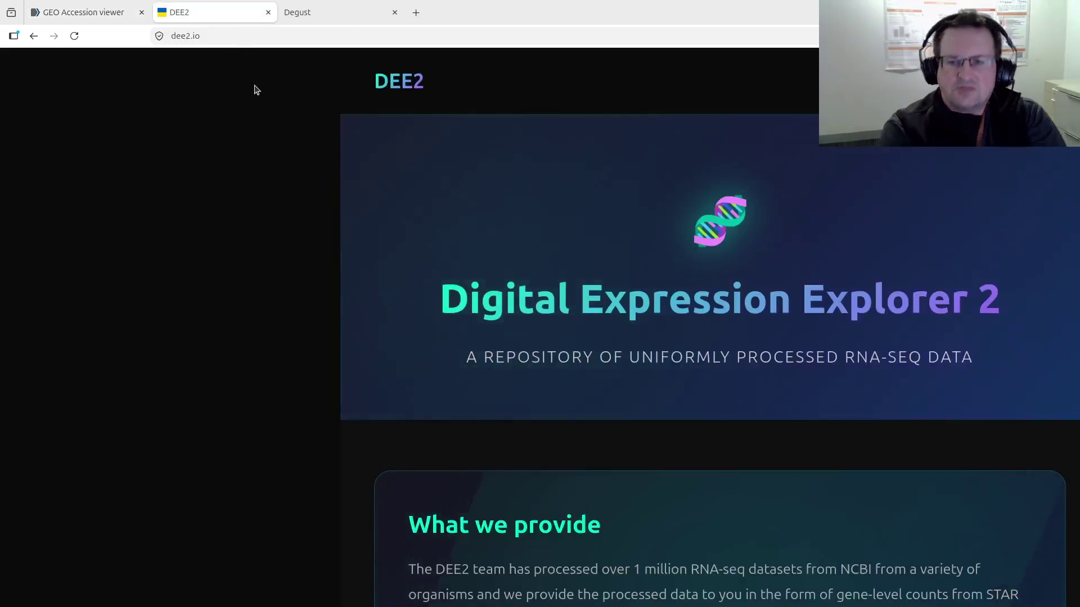
{"action": "left_click", "coordinate": [855, 81]}
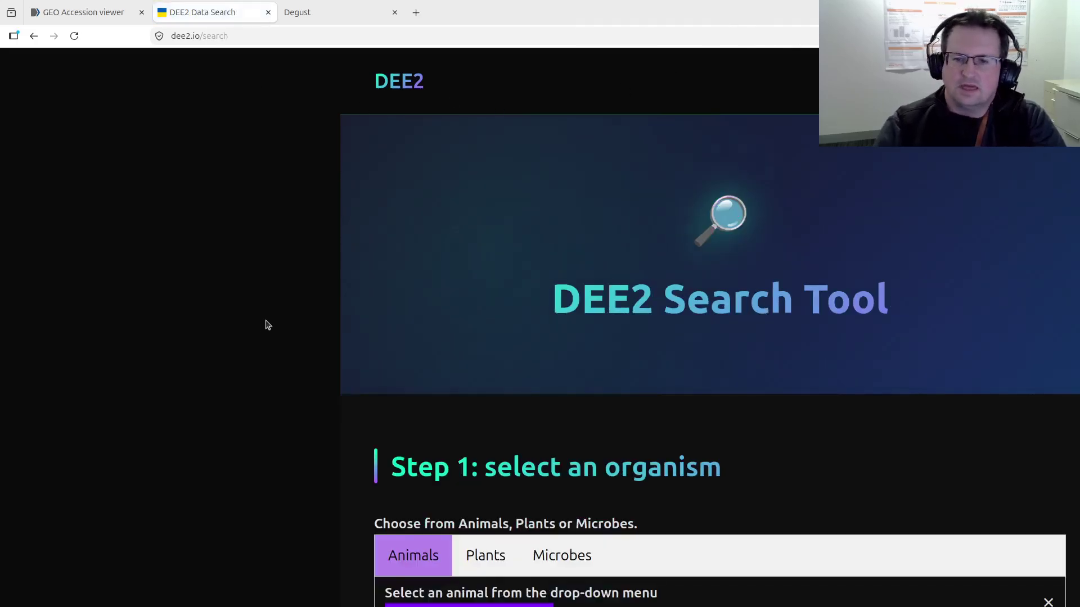
Step: Choose H. sapiens as the organism and search the accession numbers for GSE55123
{"action": "scroll", "coordinate": [268, 325], "scroll_direction": "down", "scroll_amount": 5}
{"action": "left_click", "coordinate": [422, 273]}
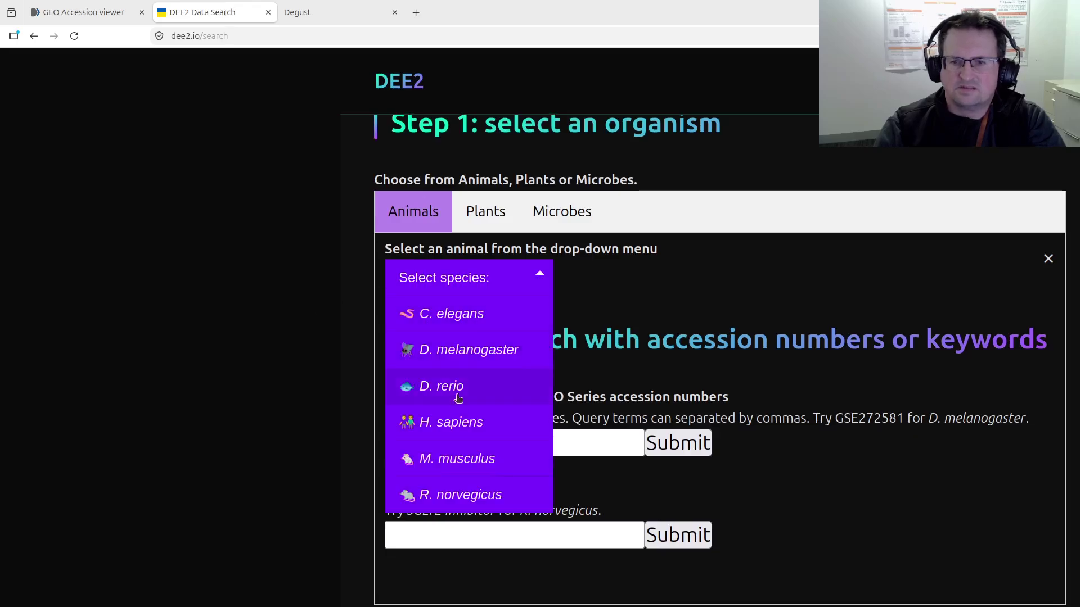
{"action": "left_click", "coordinate": [456, 426]}
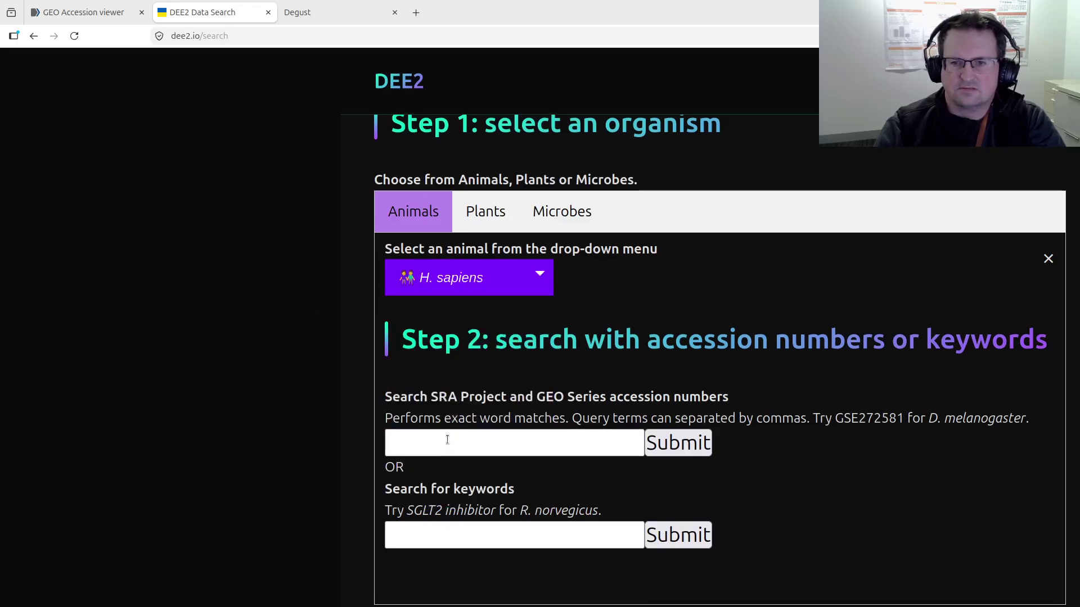
{"action": "left_click", "coordinate": [448, 437]}
{"action": "key", "text": "ctrl+v"}
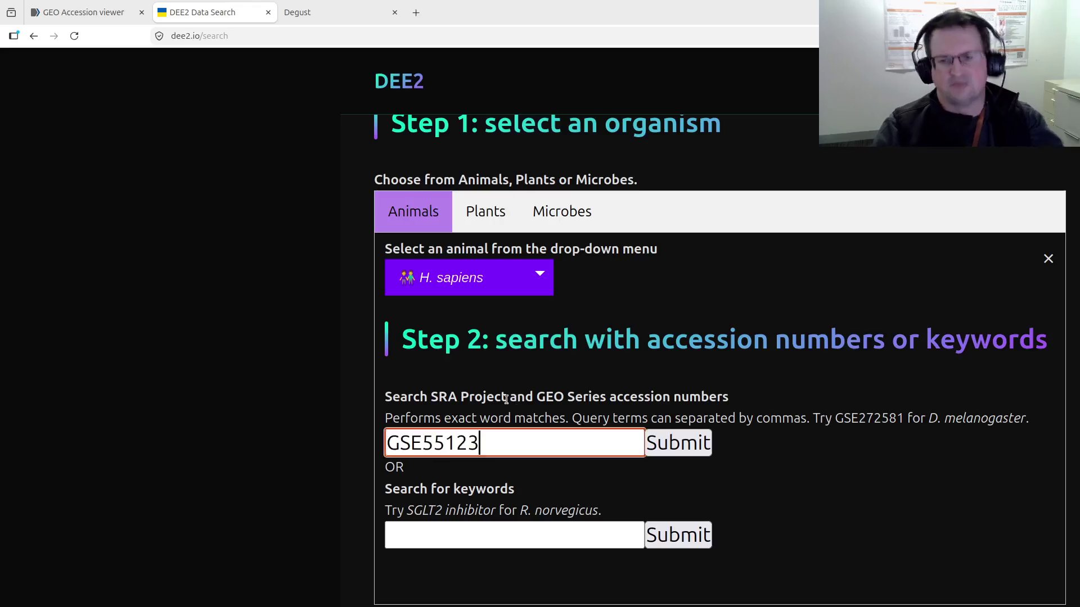
{"action": "left_click", "coordinate": [672, 450]}
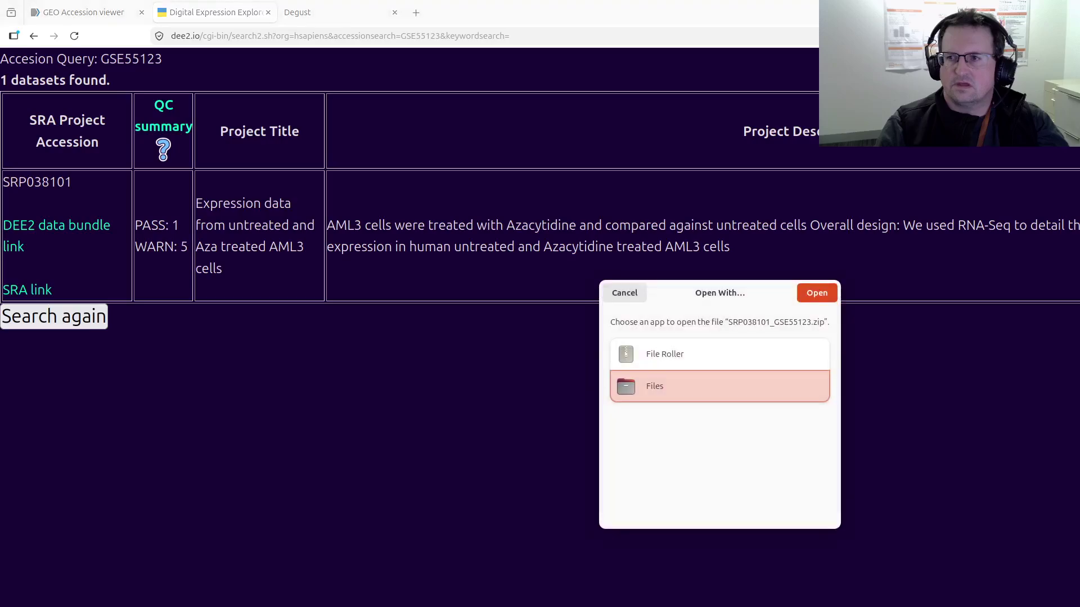
Step: Open the downloaded SRP038101_GSE55123.zip with Files and go into its extracted folder
{"action": "left_click", "coordinate": [813, 294]}
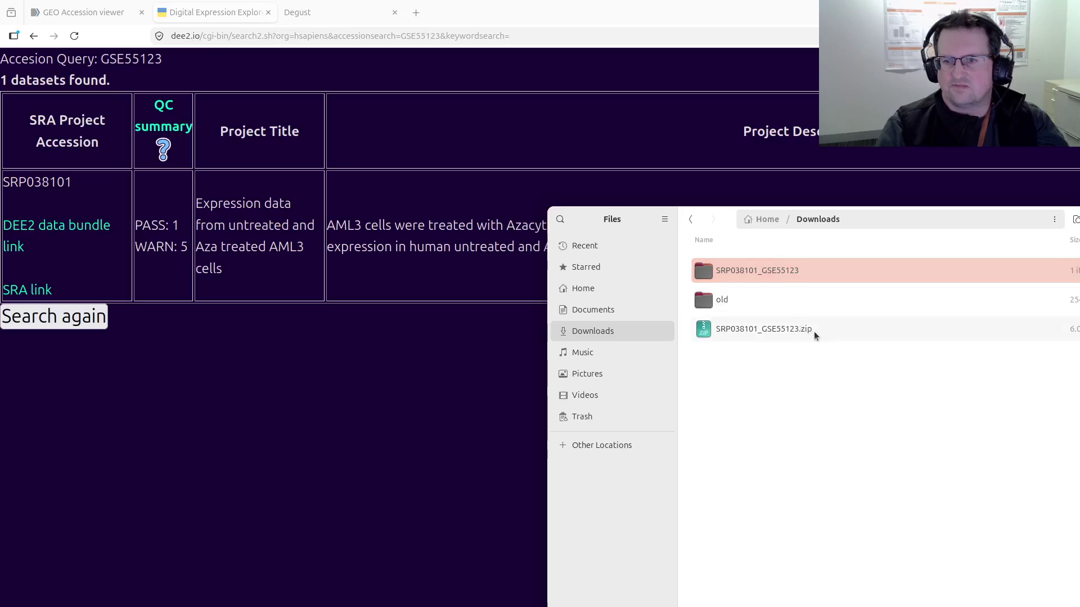
{"action": "double_click", "coordinate": [788, 272]}
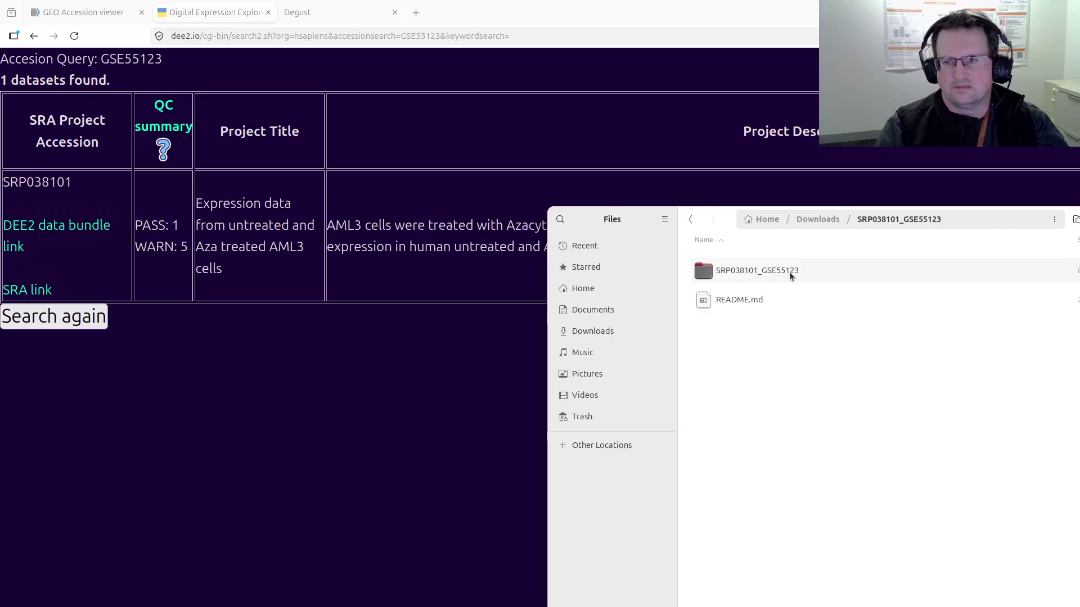
{"action": "double_click", "coordinate": [727, 302]}
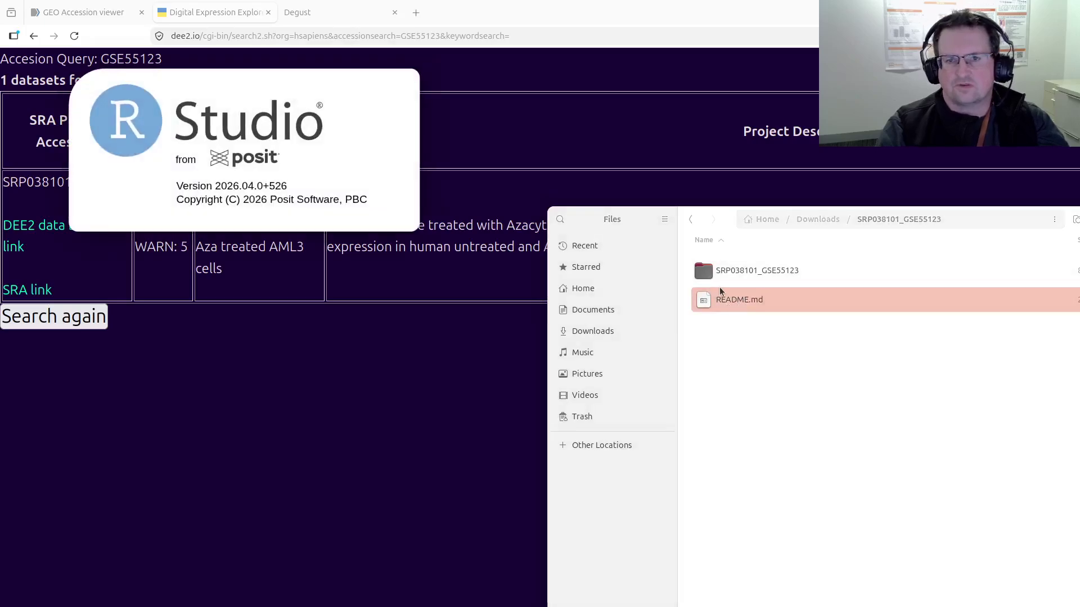
{"action": "key", "text": "super"}
{"action": "left_click", "coordinate": [548, 304]}
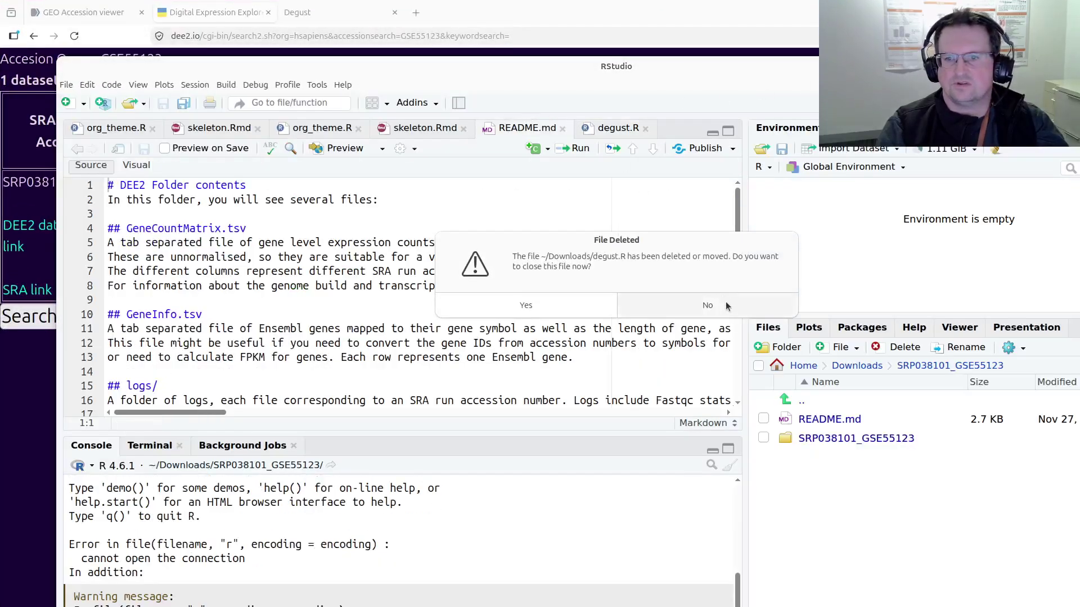
{"action": "left_click", "coordinate": [725, 303]}
{"action": "key", "text": "ctrl+q"}
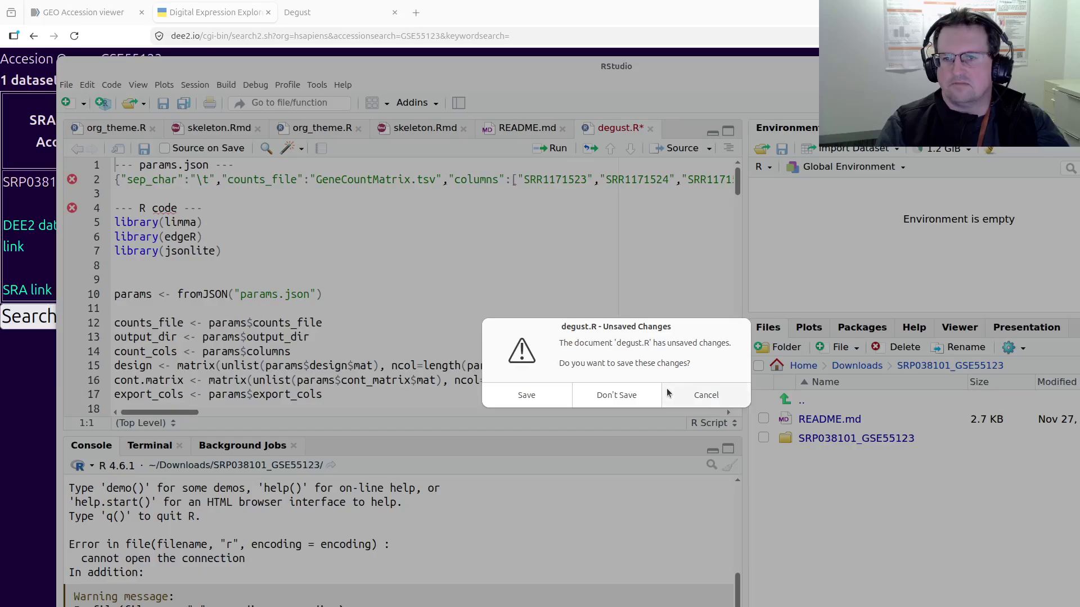
{"action": "left_click", "coordinate": [617, 393]}
Step: Open README.md with gedit and bring its window to the front
{"action": "right_click", "coordinate": [717, 302]}
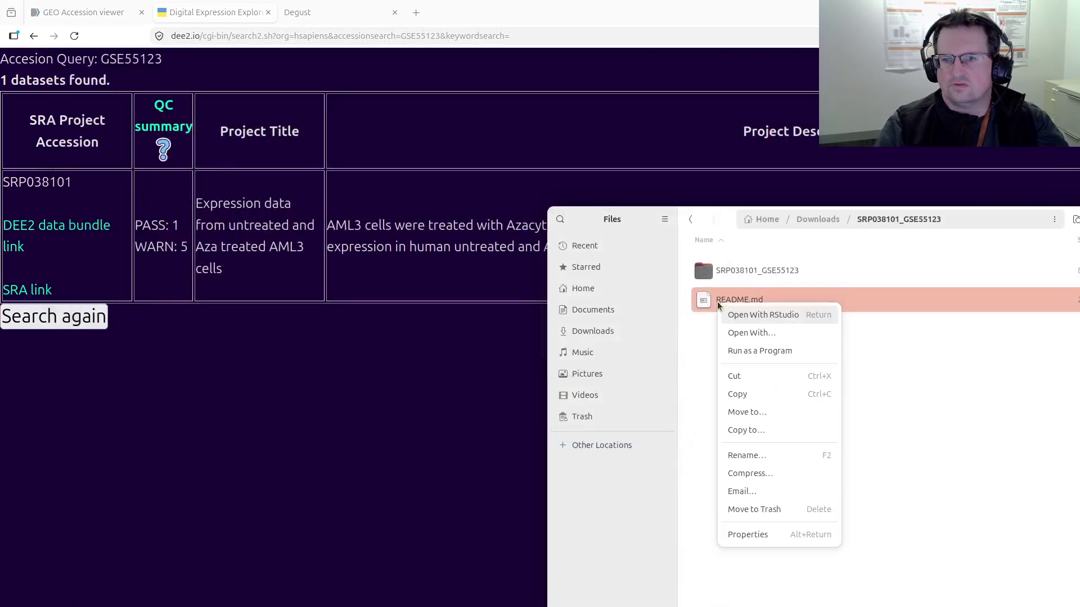
{"action": "left_click", "coordinate": [755, 336]}
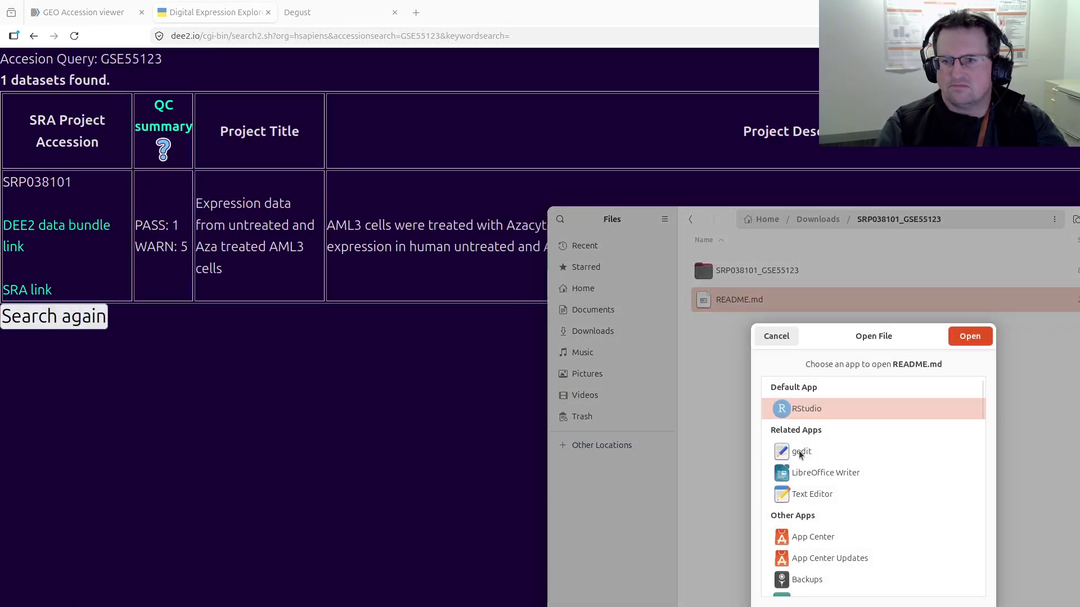
{"action": "key", "text": "Escape"}
{"action": "key", "text": "super"}
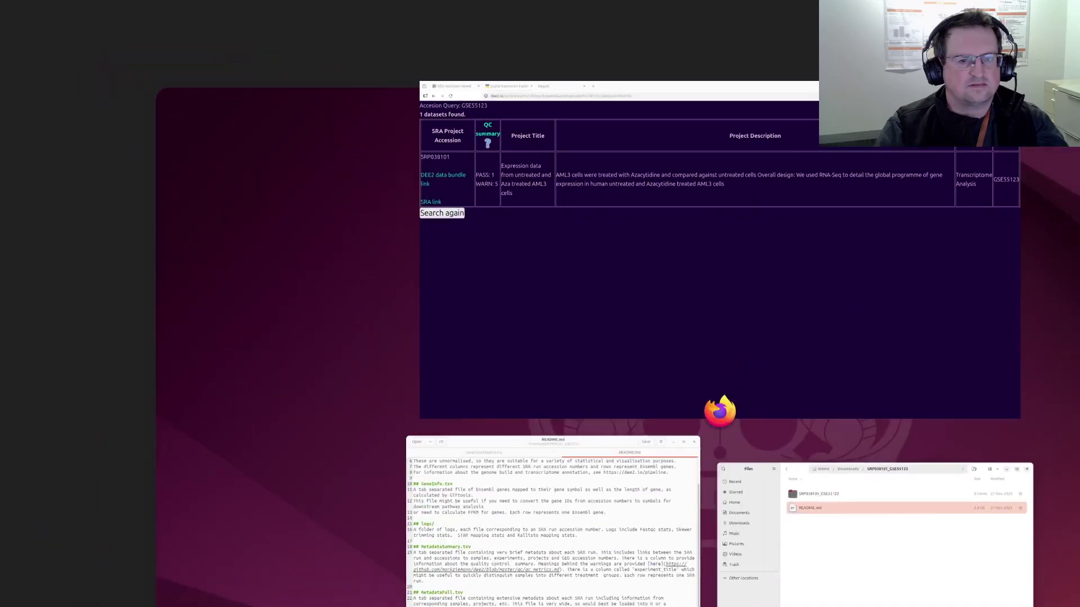
{"action": "key", "text": "super"}
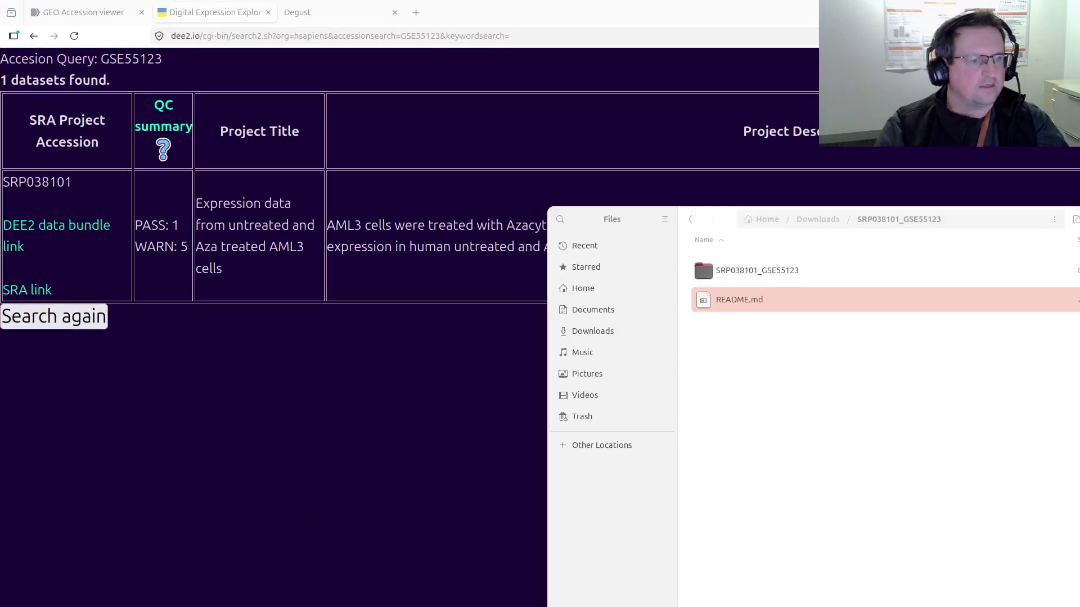
{"action": "key", "text": "super"}
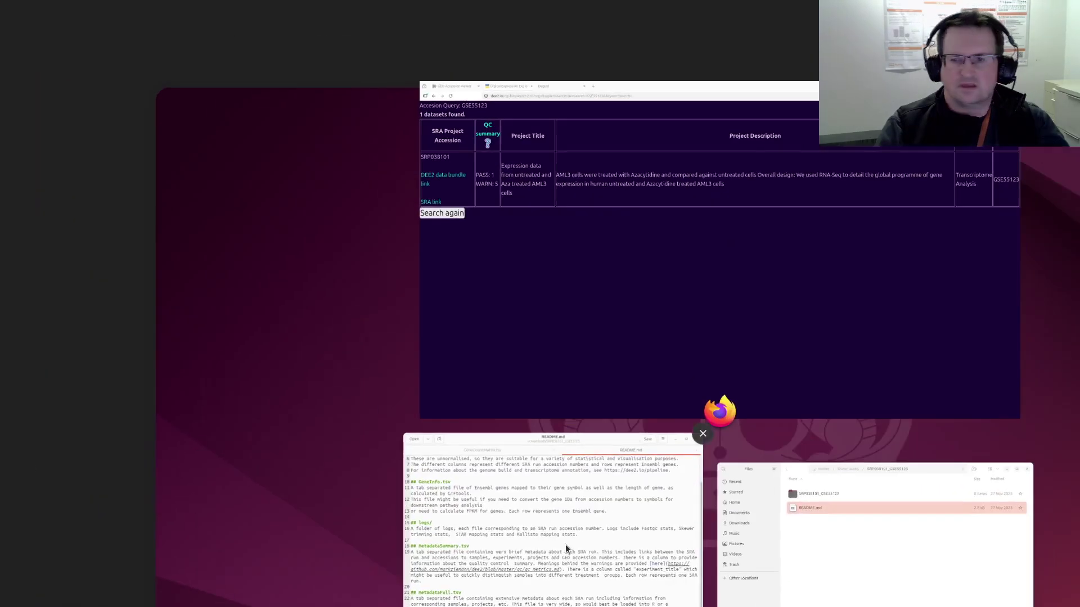
{"action": "left_click", "coordinate": [568, 552]}
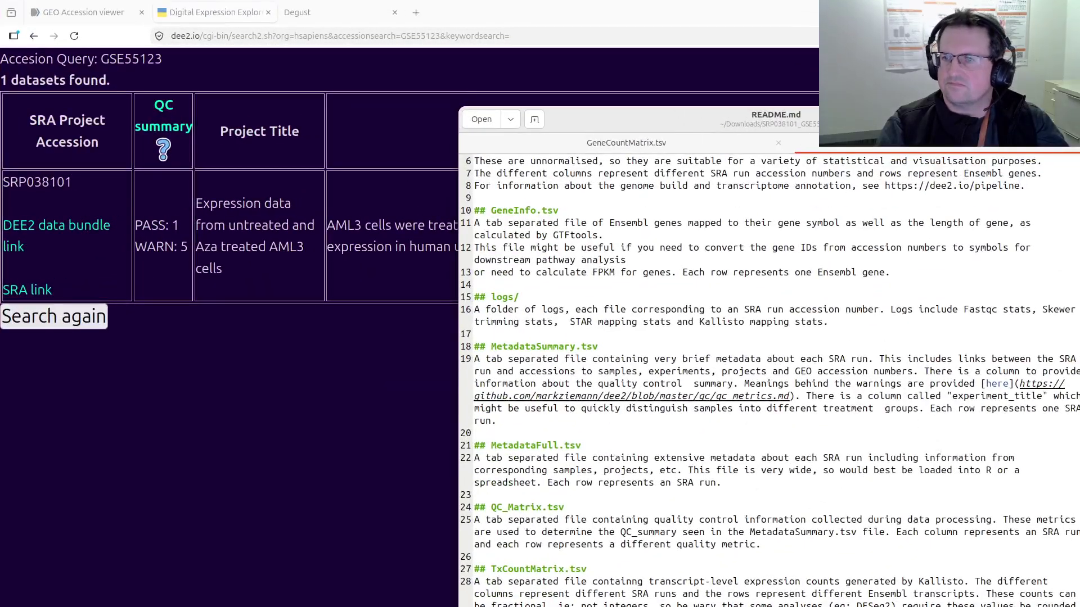
Step: Move the README window aside and read its descriptions of the bundle's files, highlighting the GeneCountMatrix.tsv heading
{"action": "left_click_drag", "start_coordinate": [619, 119], "coordinate": [860, 153]}
{"action": "left_click_drag", "start_coordinate": [717, 231], "coordinate": [977, 606]}
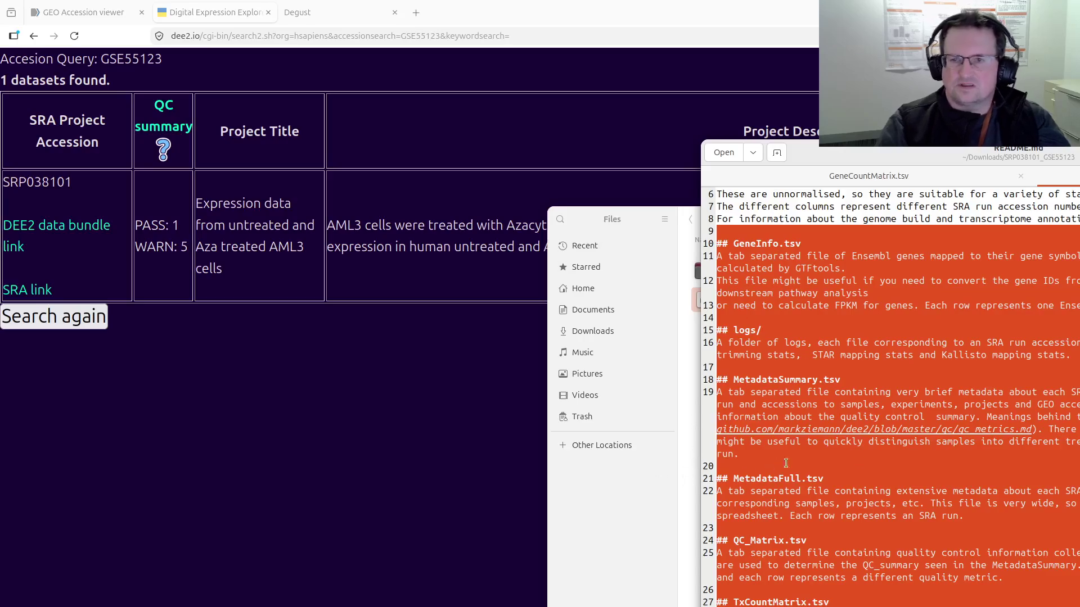
{"action": "left_click", "coordinate": [778, 281]}
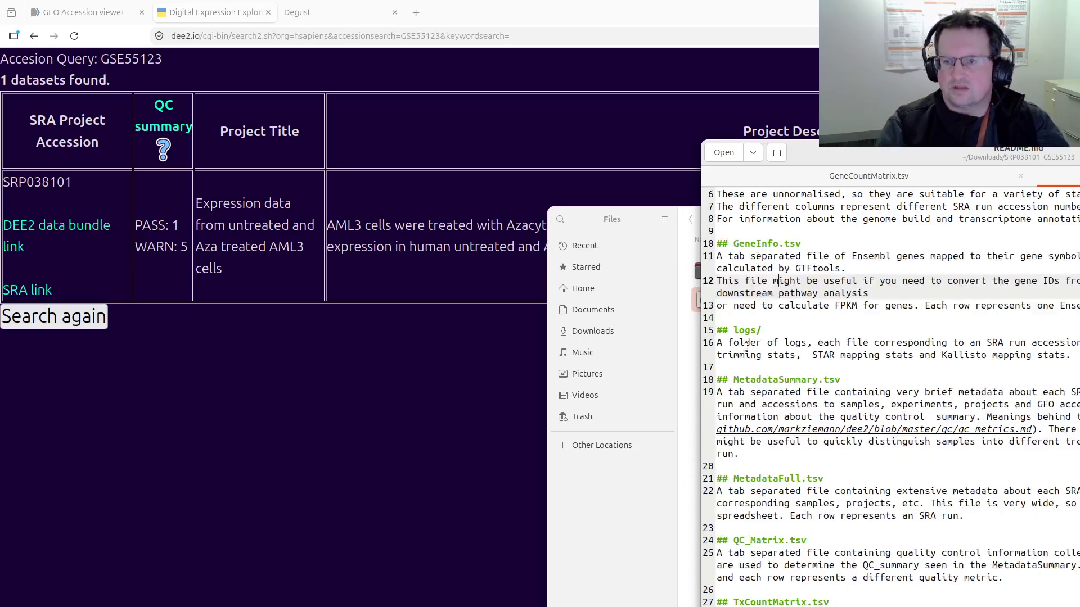
{"action": "scroll", "coordinate": [806, 273], "scroll_direction": "up", "scroll_amount": 2}
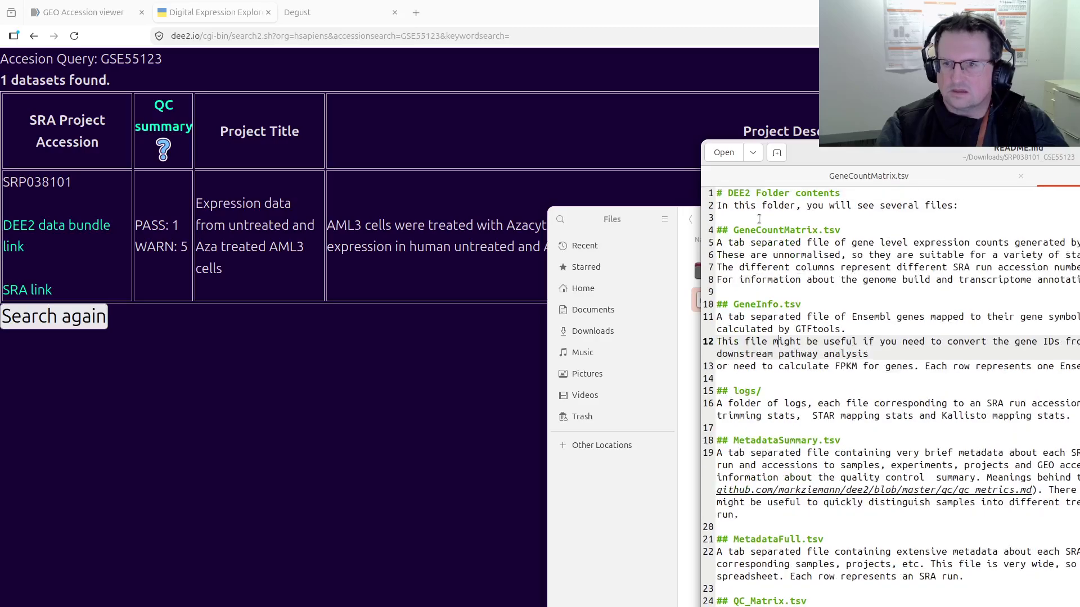
{"action": "left_click_drag", "start_coordinate": [733, 230], "coordinate": [856, 231]}
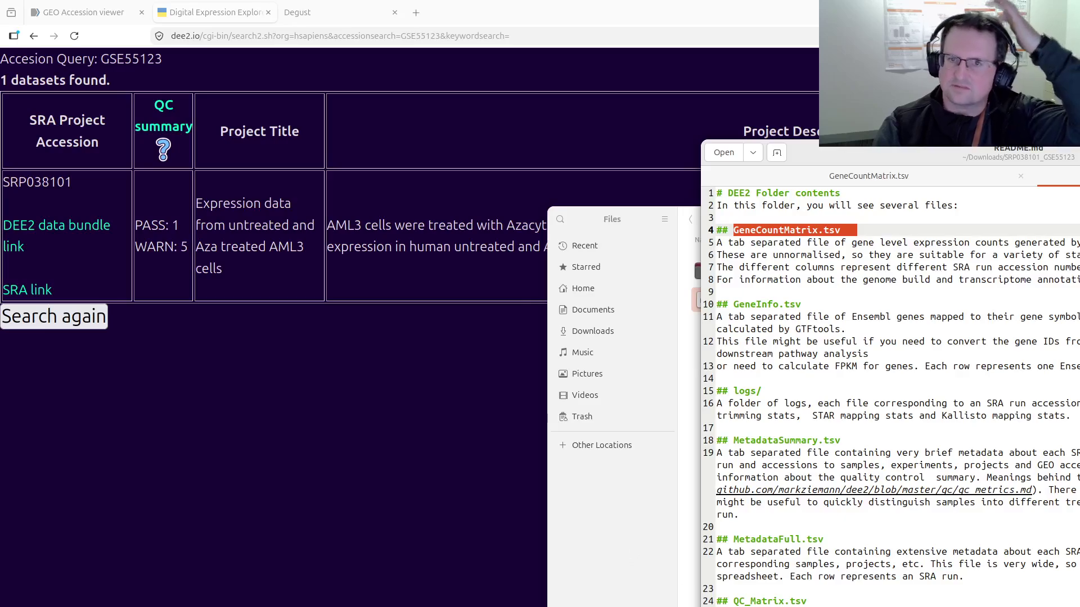
Step: Open GeneCountMatrix.tsv from the inner SRP038101_GSE55123 folder in gedit
{"action": "left_click", "coordinate": [697, 282]}
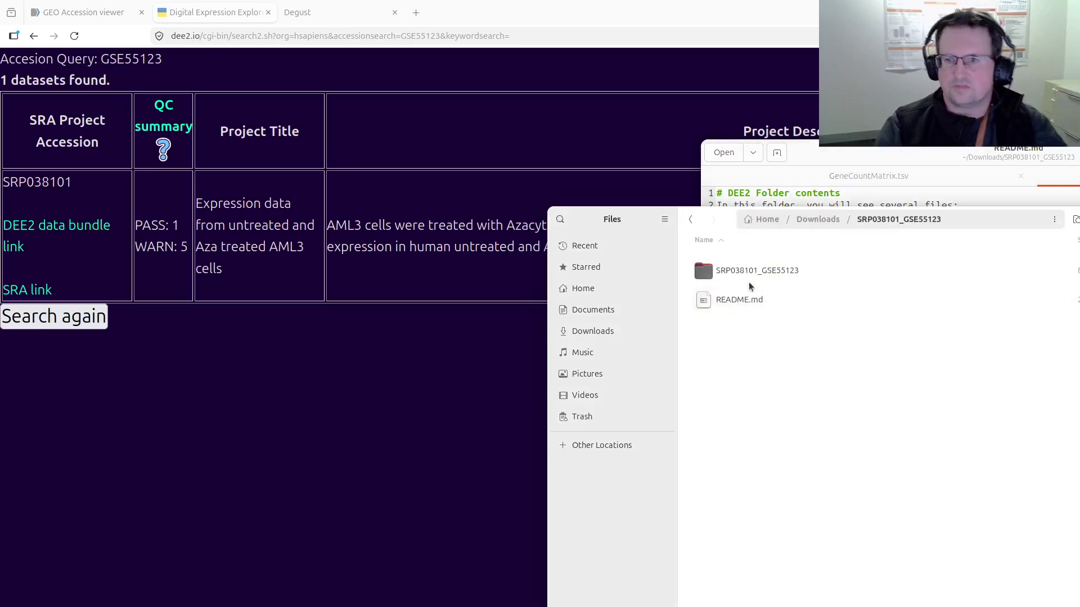
{"action": "double_click", "coordinate": [754, 269]}
{"action": "left_click", "coordinate": [771, 301]}
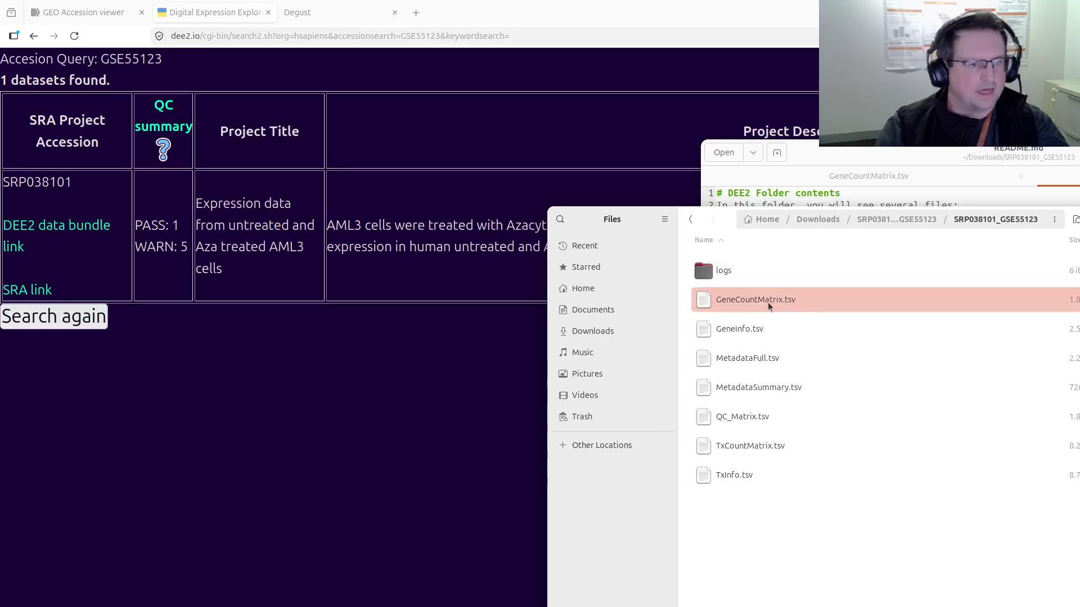
{"action": "right_click", "coordinate": [767, 302]}
{"action": "left_click", "coordinate": [803, 337]}
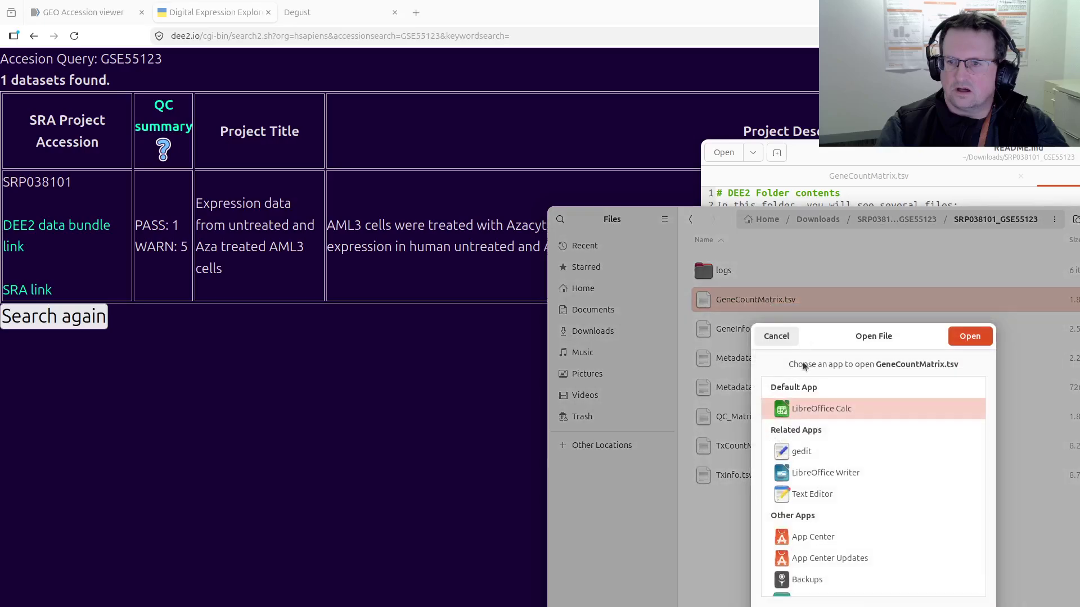
{"action": "key", "text": "Down"}
{"action": "left_click", "coordinate": [966, 340]}
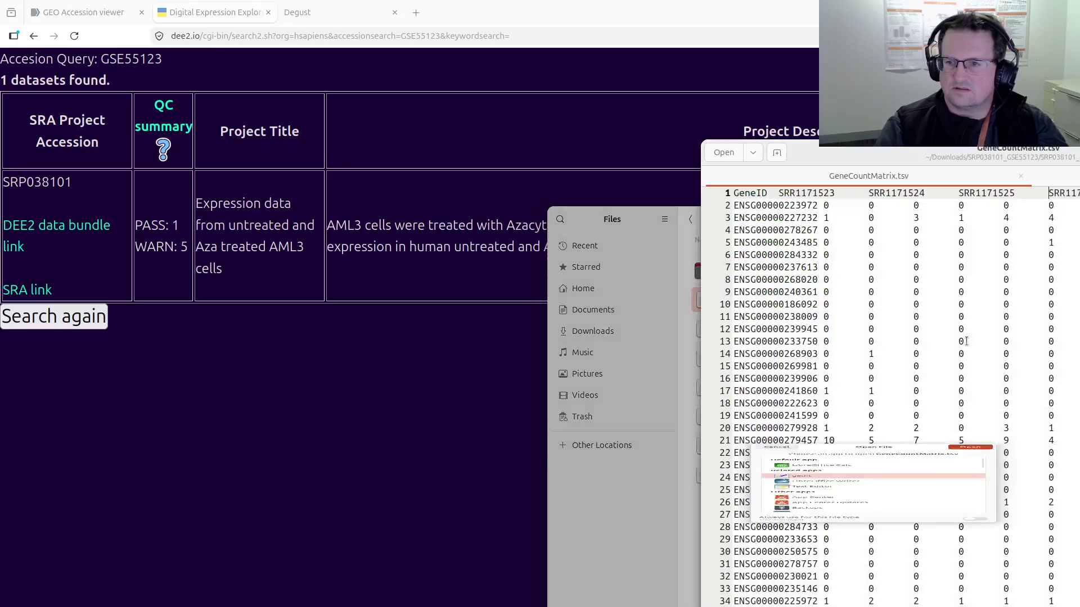
Step: Examine the count matrix layout, highlighting the SRR sample headers in the first row and the Ensembl gene rows below
{"action": "left_click_drag", "start_coordinate": [779, 193], "coordinate": [1077, 193]}
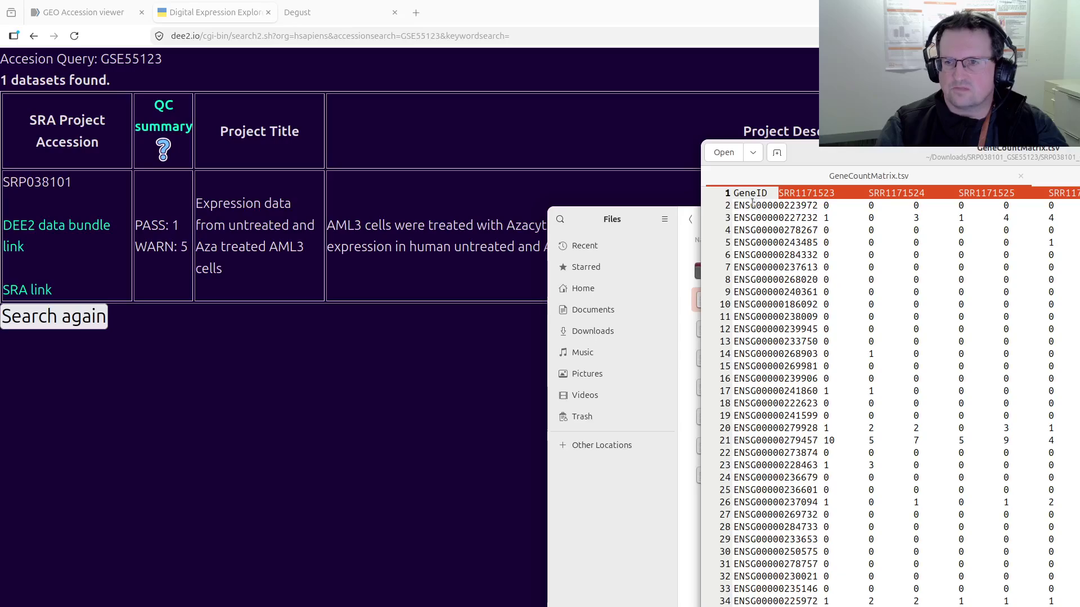
{"action": "left_click_drag", "start_coordinate": [750, 205], "coordinate": [790, 403]}
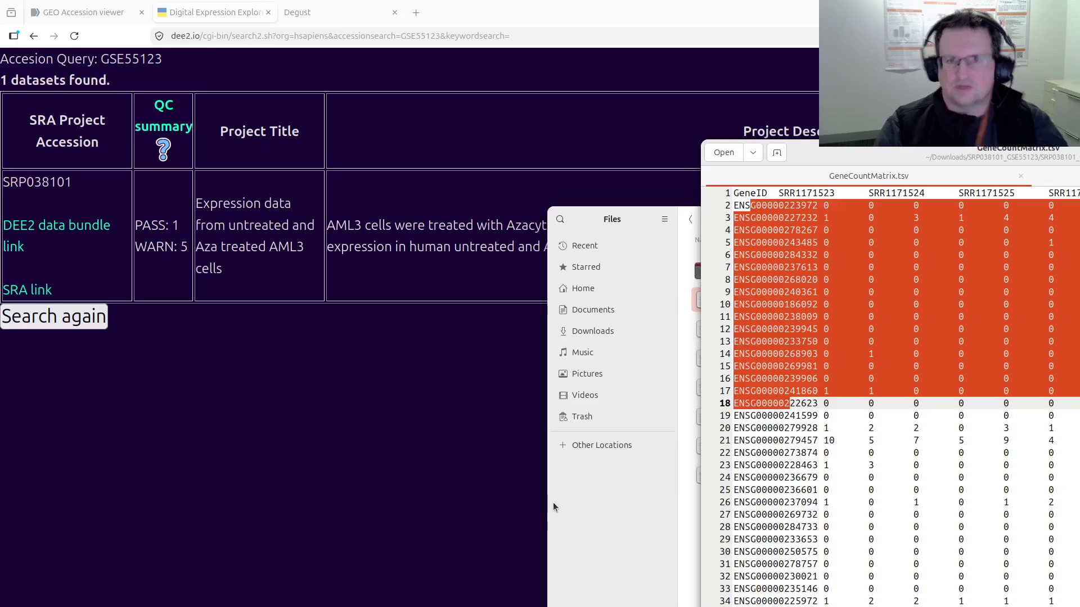
Step: Switch to Degust in Firefox and upload GeneCountMatrix.tsv from the inner SRP038101_GSE55123 folder in Downloads as the counts file
{"action": "left_click", "coordinate": [338, 13]}
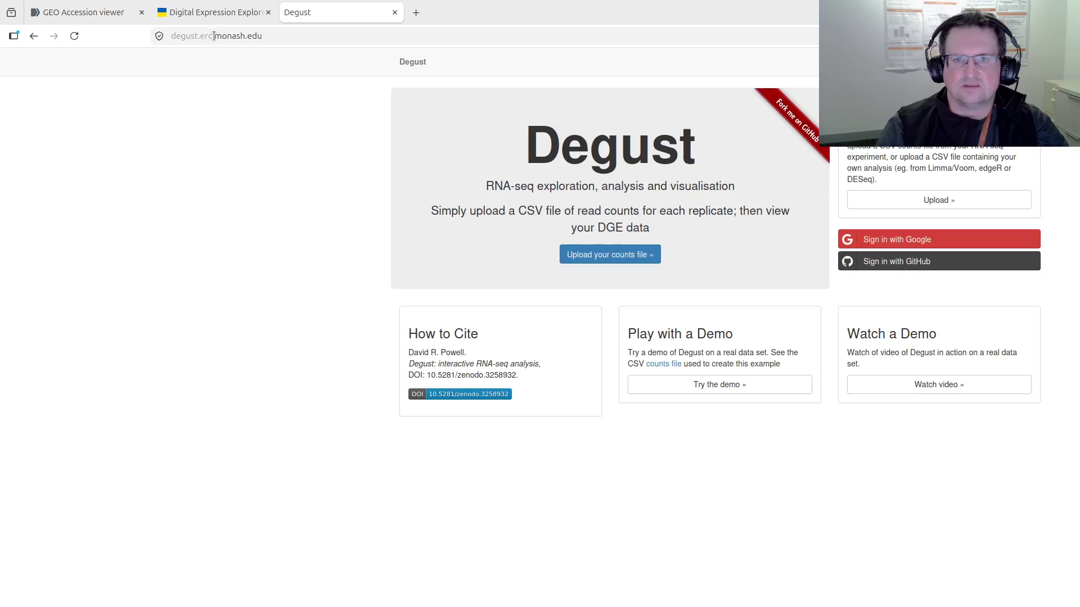
{"action": "left_click", "coordinate": [630, 256]}
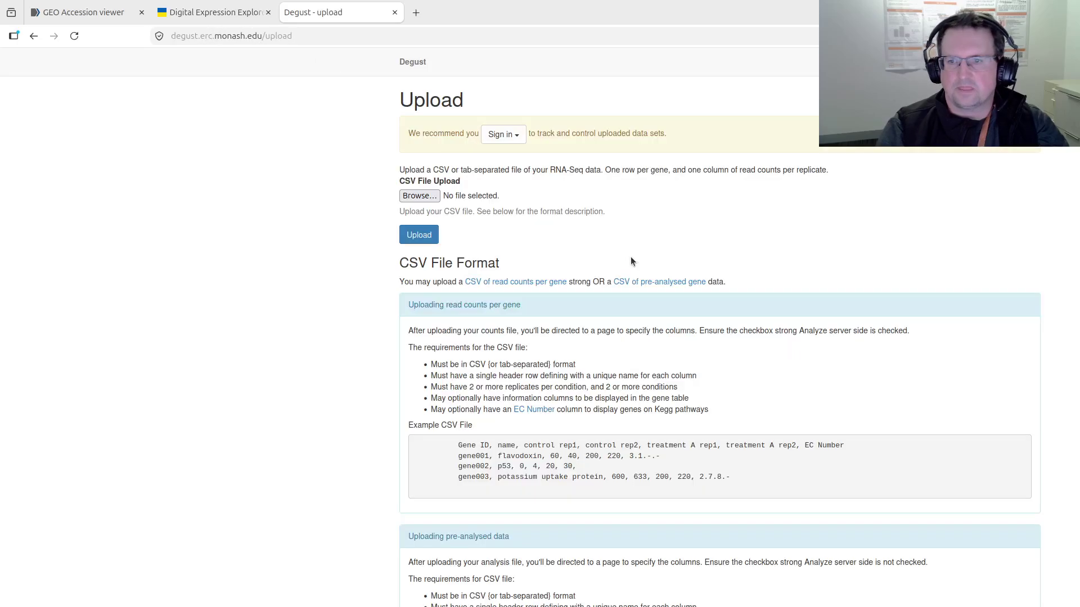
{"action": "left_click", "coordinate": [435, 197]}
{"action": "left_click", "coordinate": [556, 237]}
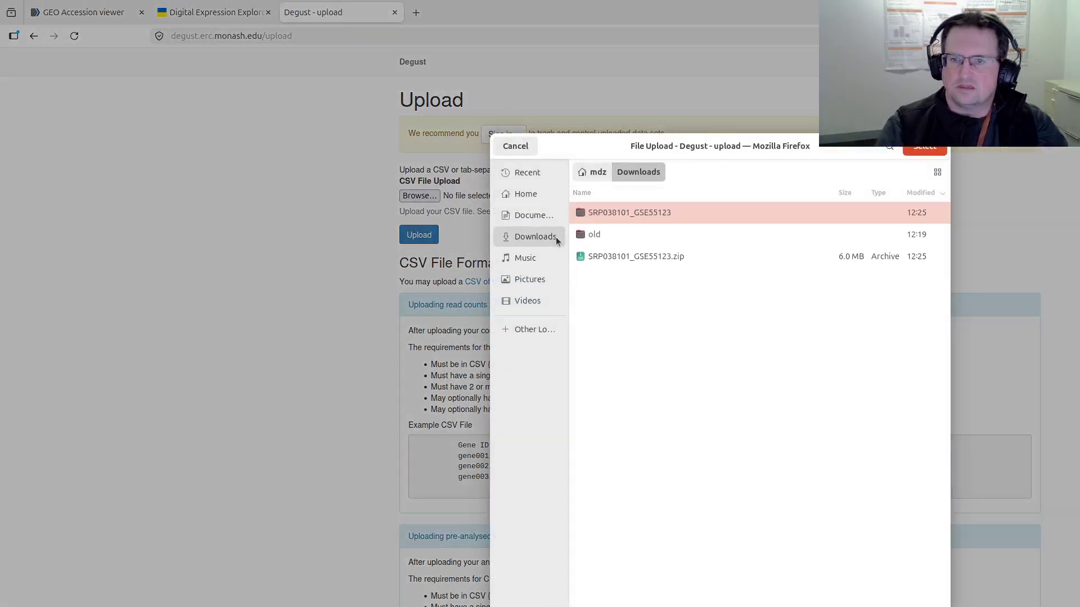
{"action": "double_click", "coordinate": [606, 210]}
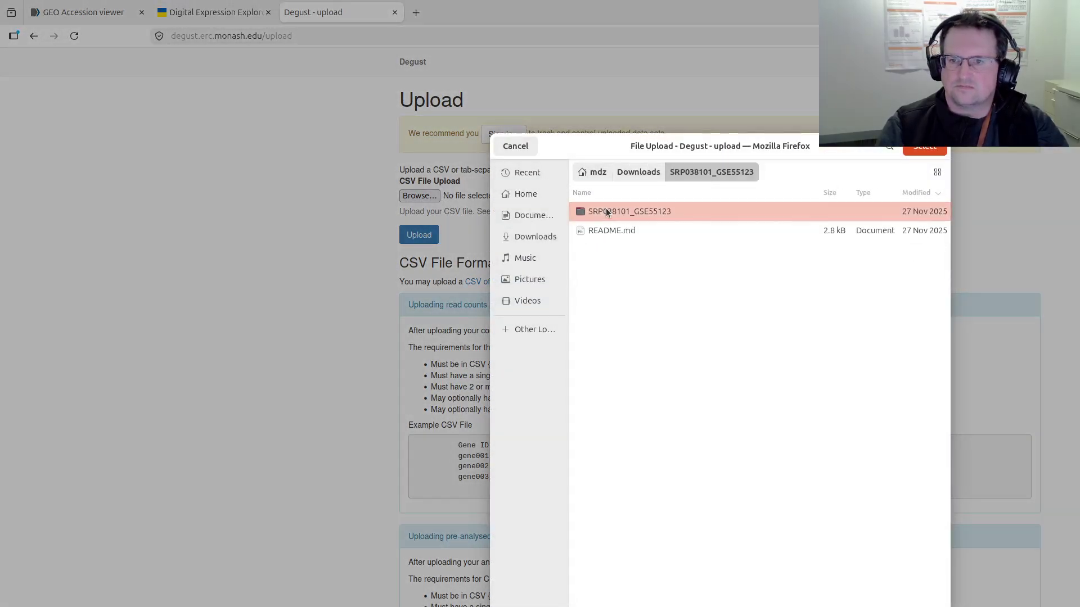
{"action": "double_click", "coordinate": [612, 210]}
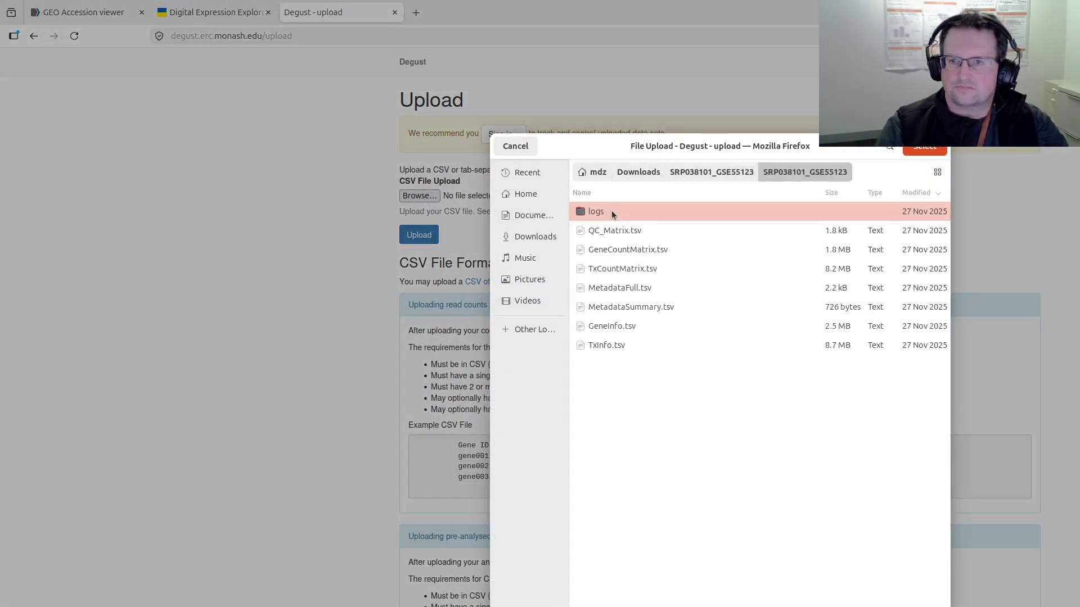
{"action": "left_click", "coordinate": [639, 249]}
{"action": "double_click", "coordinate": [639, 249]}
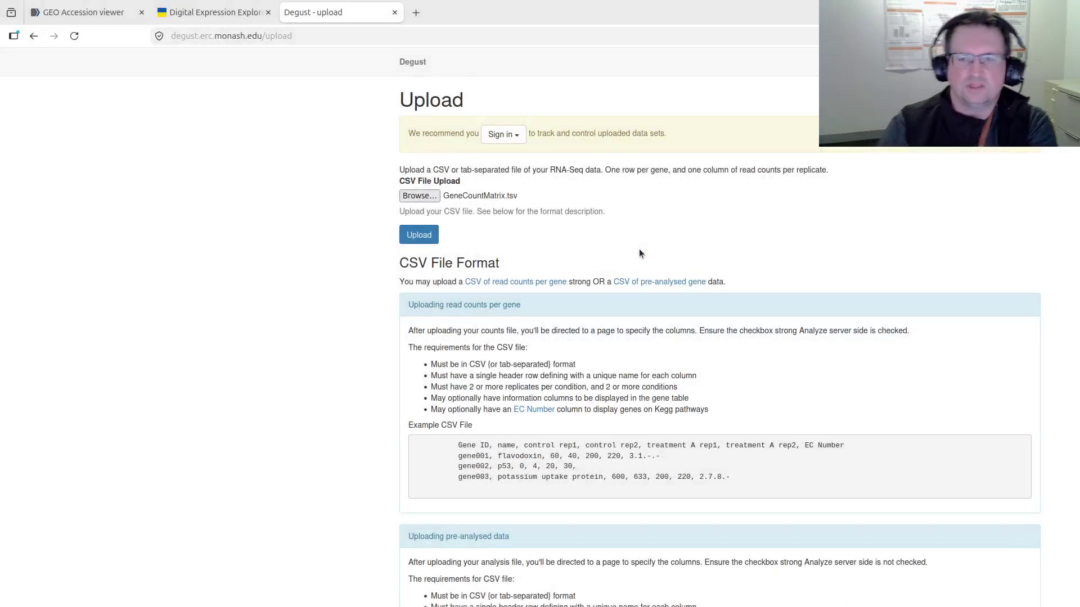
{"action": "left_click", "coordinate": [433, 238]}
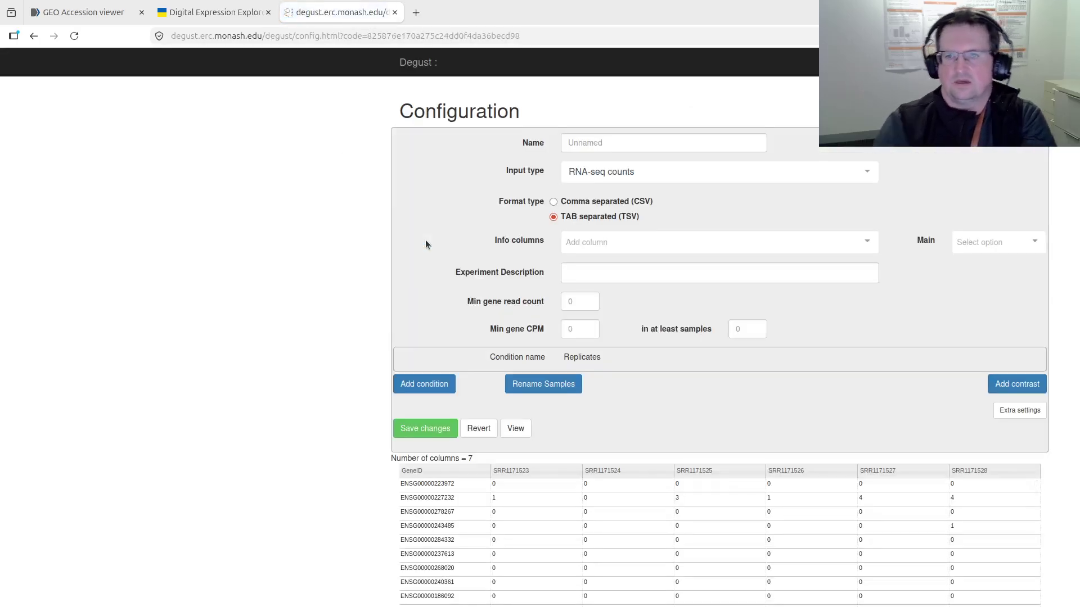
Step: Name the dataset Aza1 and add GeneID as its info column
{"action": "left_click", "coordinate": [595, 142]}
{"action": "type", "text": "Aza1"}
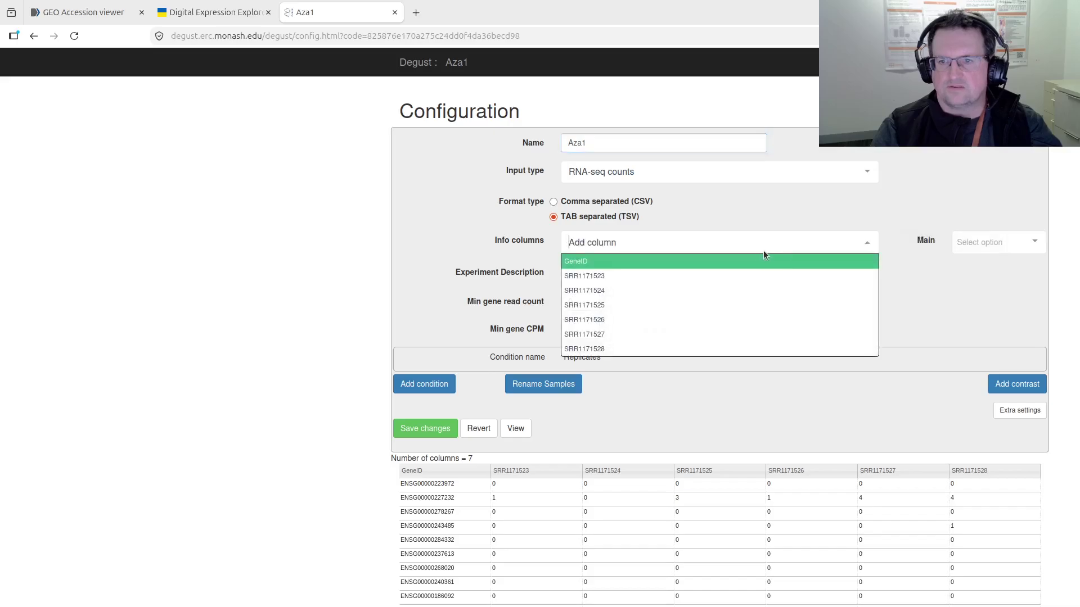
{"action": "left_click", "coordinate": [756, 261]}
{"action": "left_click", "coordinate": [954, 290]}
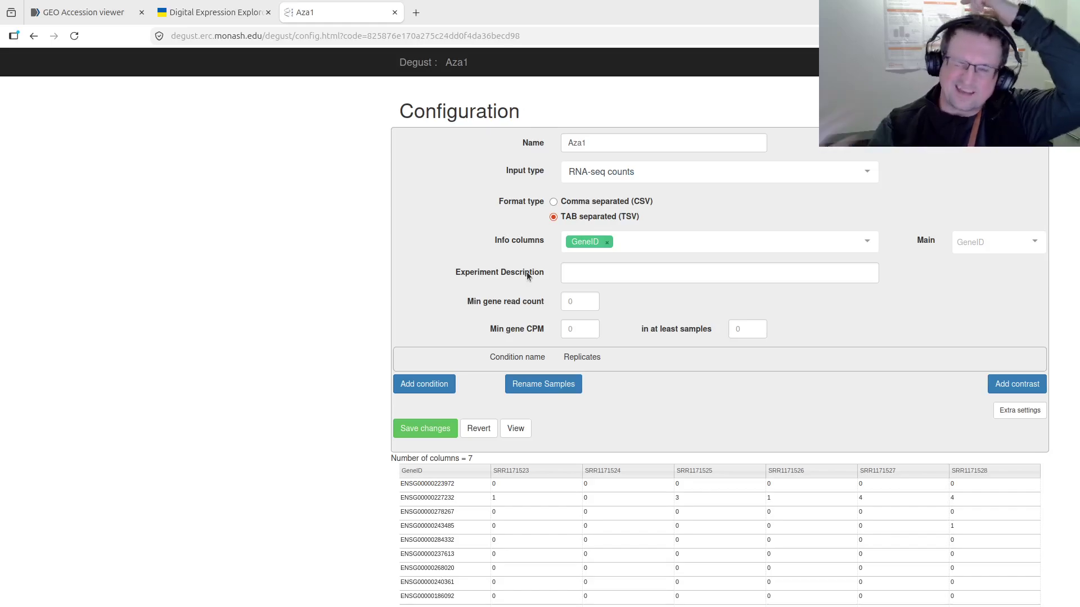
Step: Add a first condition to the configuration and enter Ctrl as its name
{"action": "left_click", "coordinate": [434, 385]}
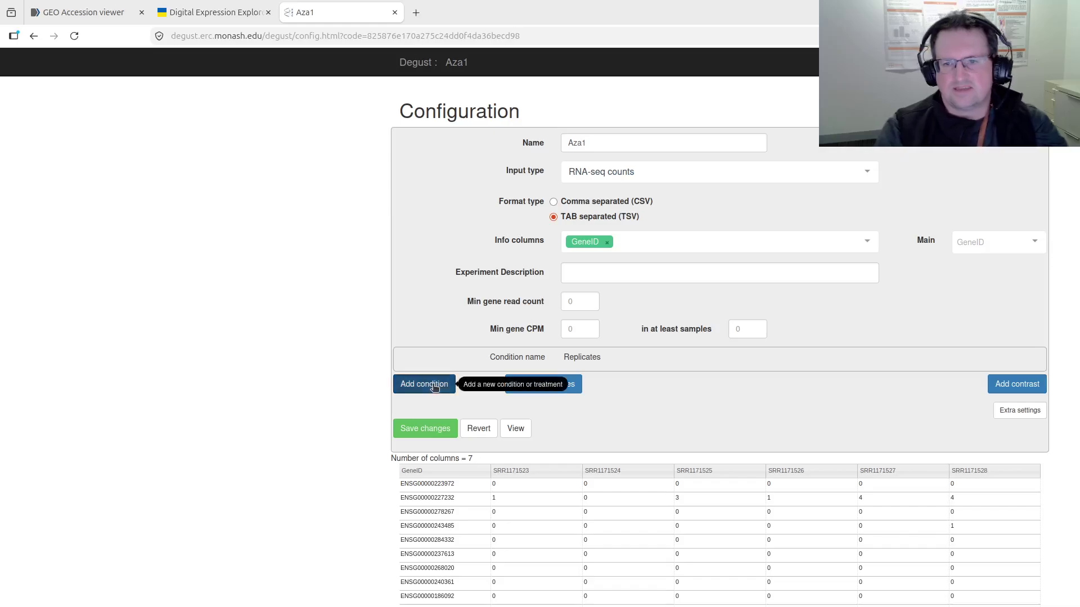
{"action": "left_click", "coordinate": [514, 383]}
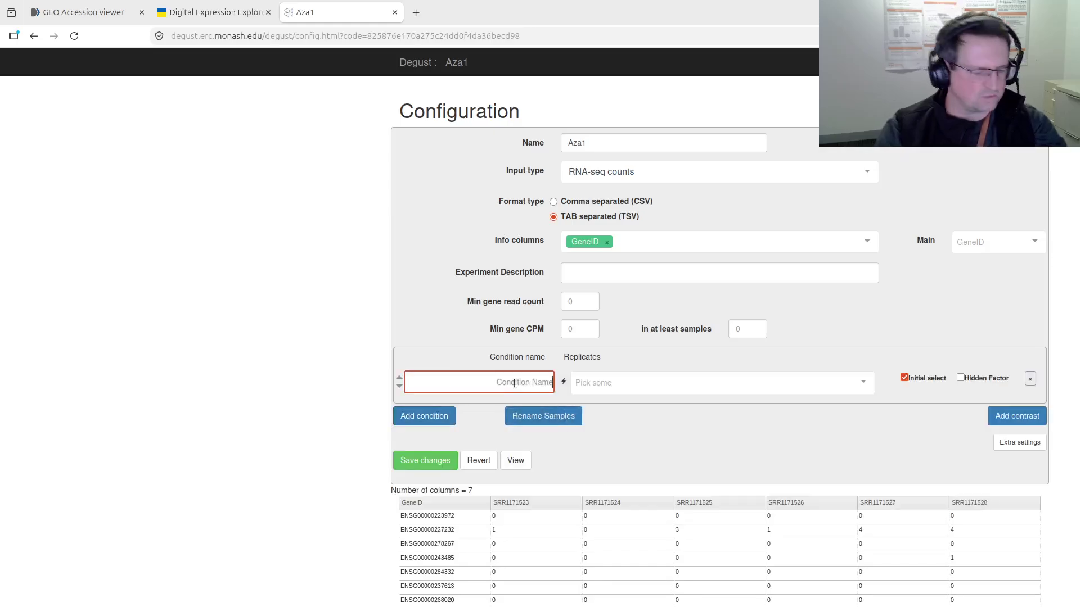
{"action": "type", "text": "Ctrl"}
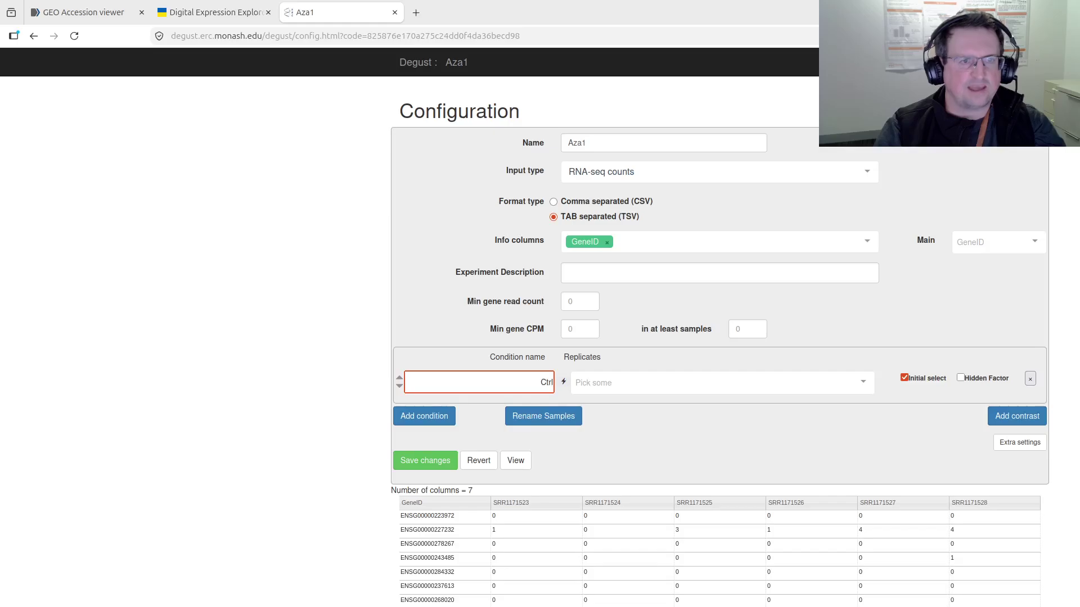
Step: Check which SRR runs are untreated or treated in the LibreOffice Calc sheet, and compare them with Degust's replicate choices
{"action": "key", "text": "alt+Tab"}
{"action": "left_click_drag", "start_coordinate": [702, 214], "coordinate": [1032, 323]}
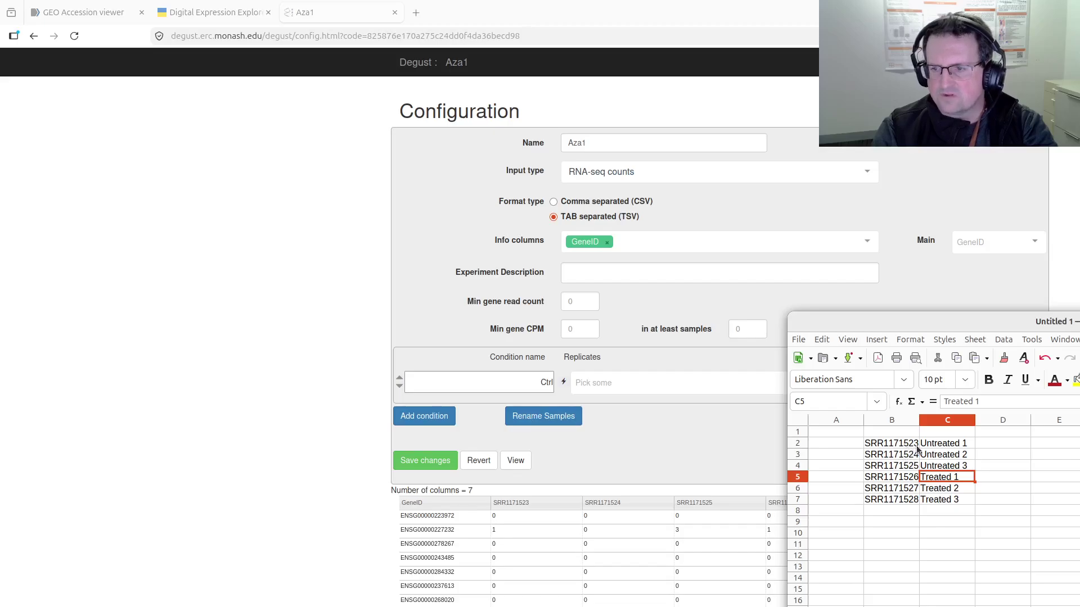
{"action": "left_click", "coordinate": [328, 347]}
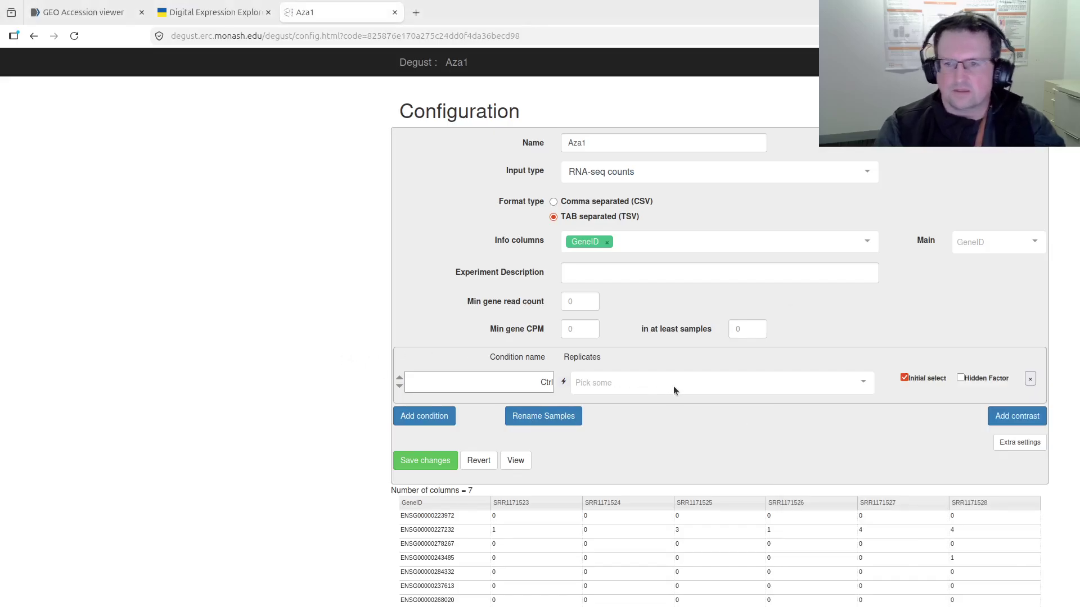
{"action": "left_click", "coordinate": [654, 383]}
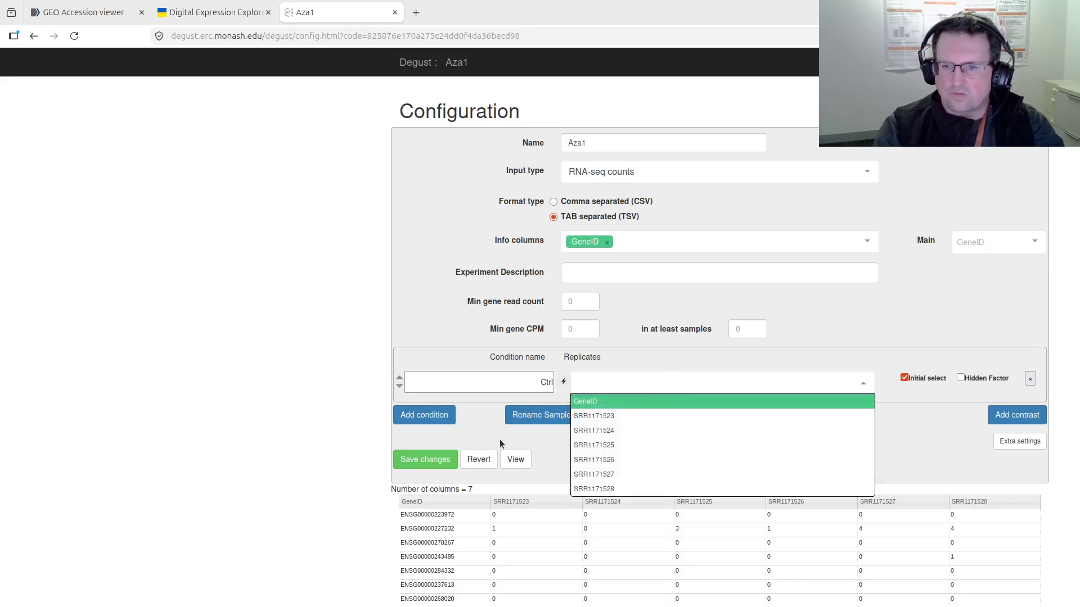
{"action": "left_click", "coordinate": [542, 431]}
Step: In the sample renaming dialog, name SRR1171523, SRR1171524 and SRR1171525 as Ctrl1, Ctrl2 and Ctrl3
{"action": "left_click", "coordinate": [550, 417]}
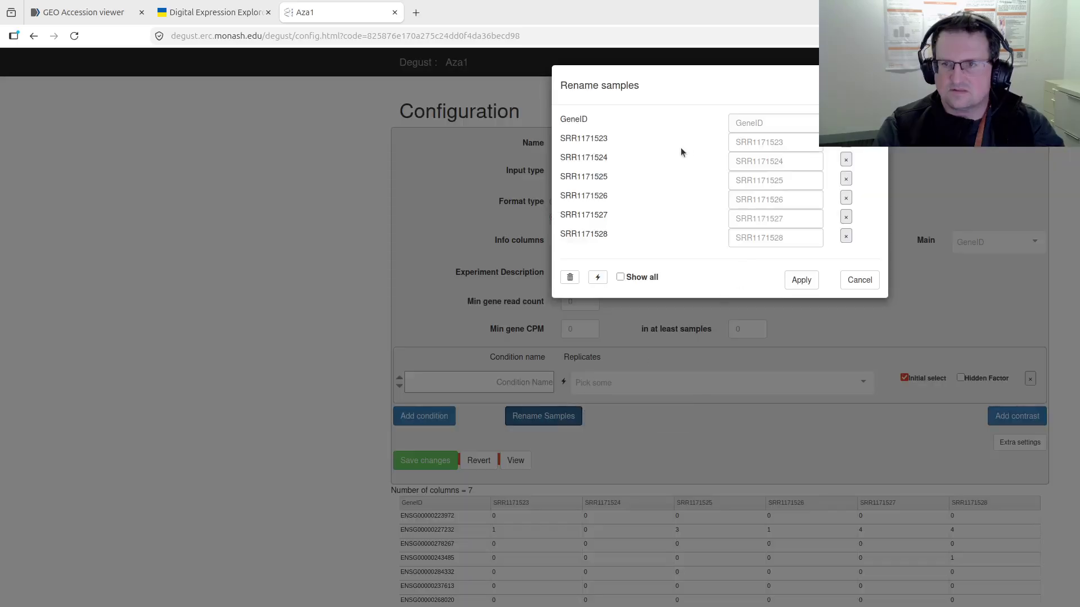
{"action": "left_click", "coordinate": [756, 143]}
{"action": "type", "text": "Ctr"}
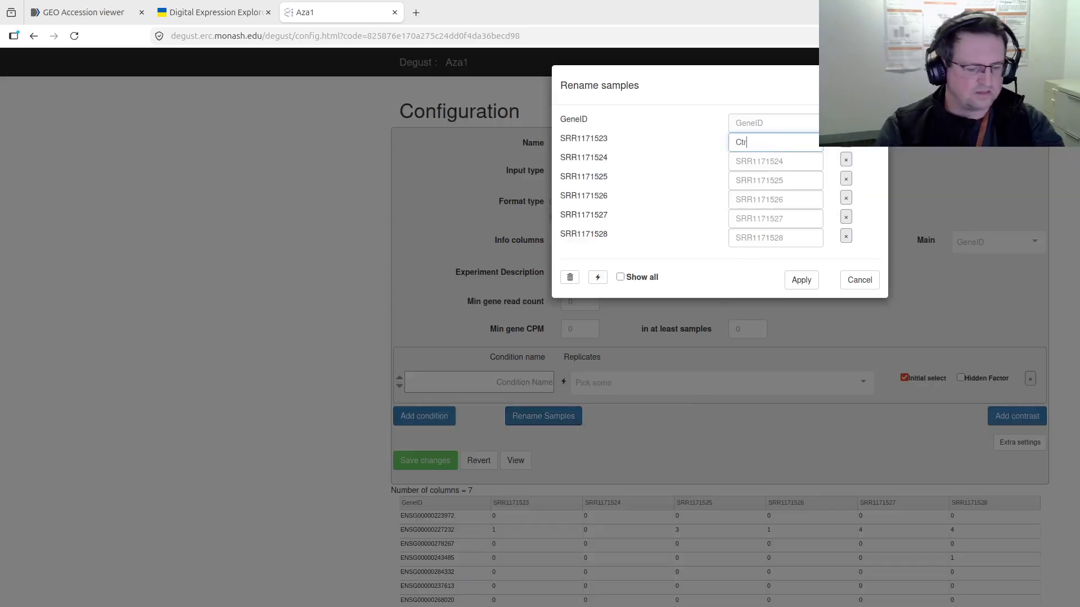
{"action": "type", "text": "l1"}
{"action": "key", "text": "Tab"}
{"action": "type", "text": "Ct"}
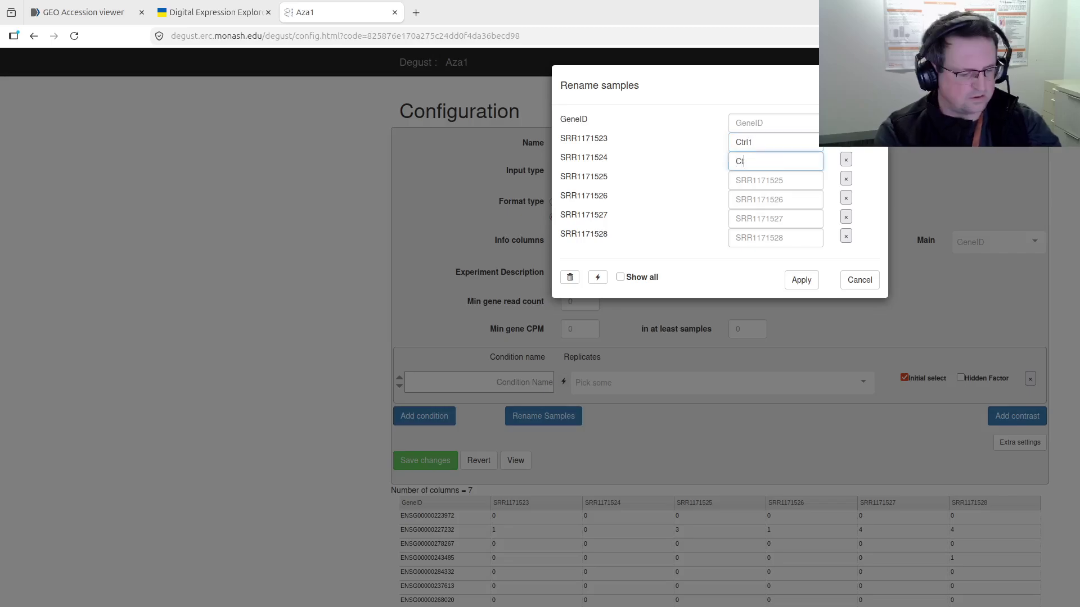
{"action": "key", "text": "Tab"}
{"action": "type", "text": "C"}
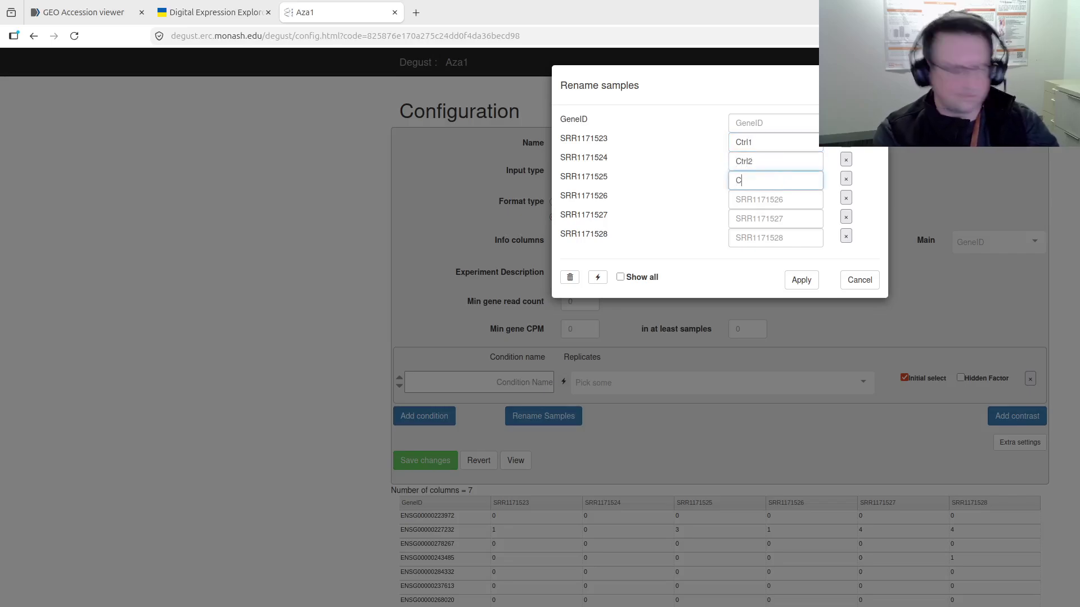
{"action": "type", "text": "trl3"}
{"action": "key", "text": "Tab"}
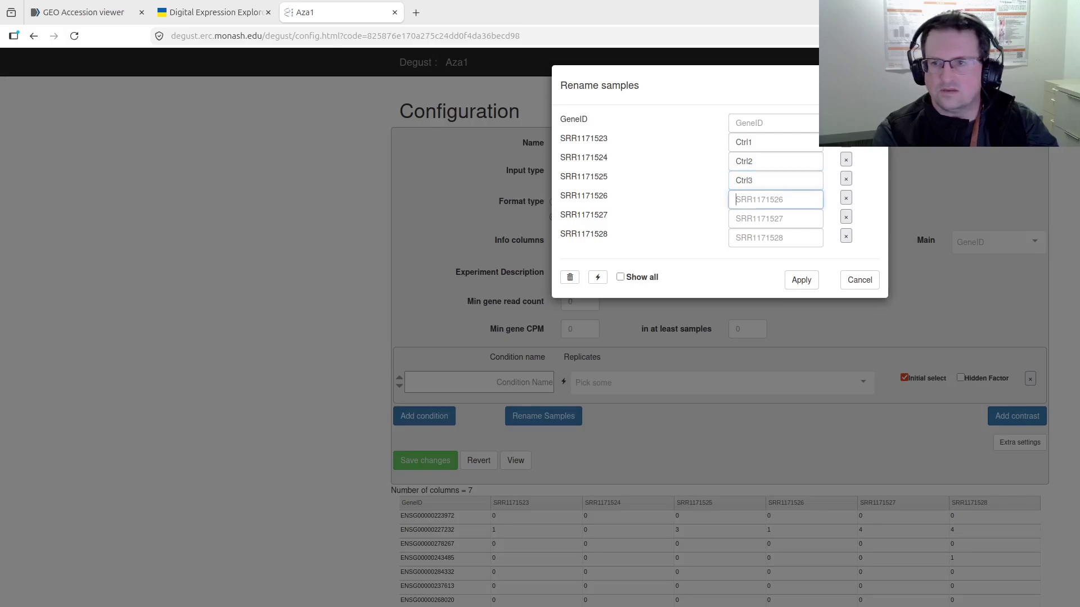
Step: Name SRR1171526, SRR1171527 and SRR1171528 as Aza1, Aza2 and Aza3, and apply the sample renaming
{"action": "type", "text": "Aza1"}
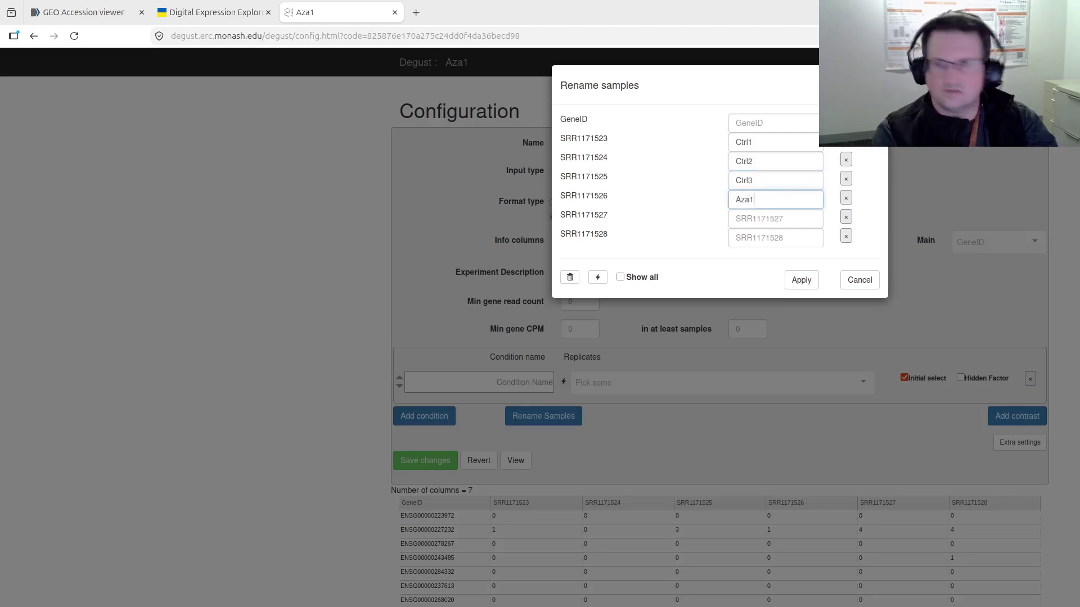
{"action": "key", "text": "Tab"}
{"action": "type", "text": "Azx"}
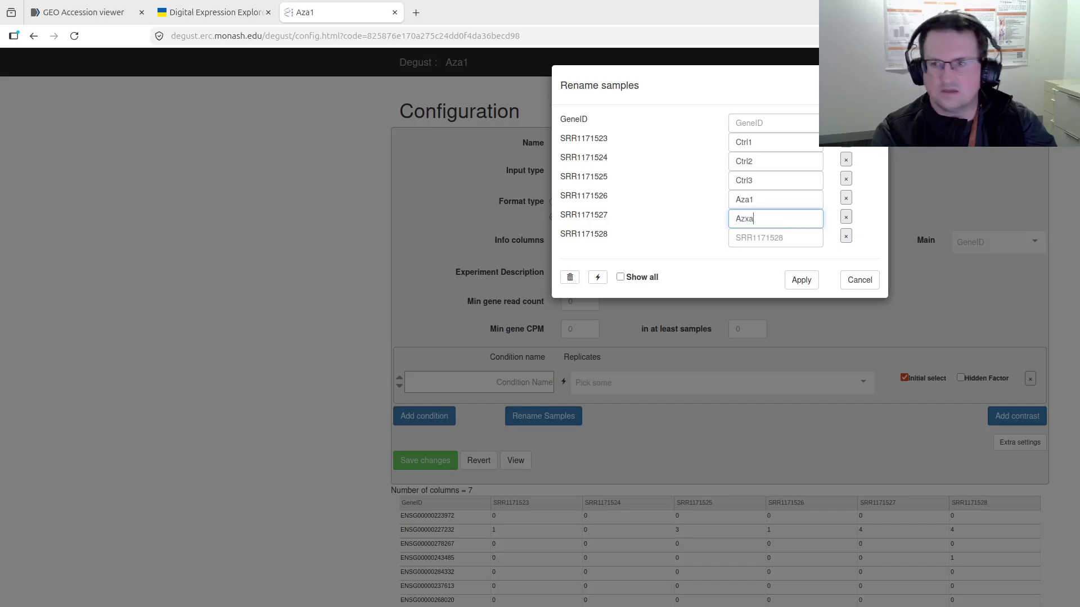
{"action": "type", "text": "a"}
{"action": "key", "text": "BackSpace"}
{"action": "key", "text": "BackSpace"}
{"action": "type", "text": "a2"}
{"action": "key", "text": "Tab"}
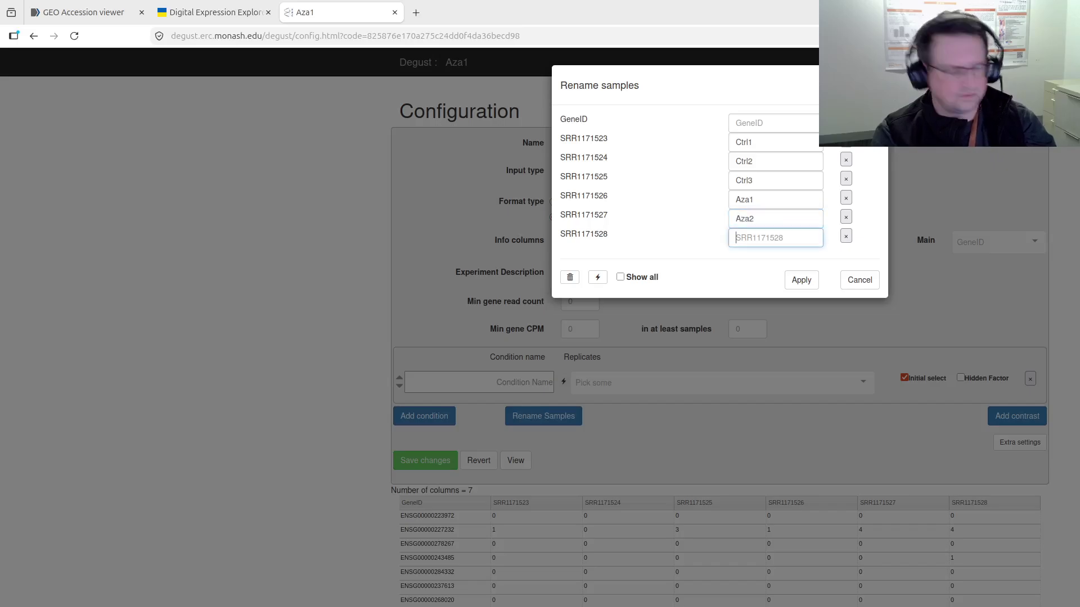
{"action": "type", "text": "Aza3"}
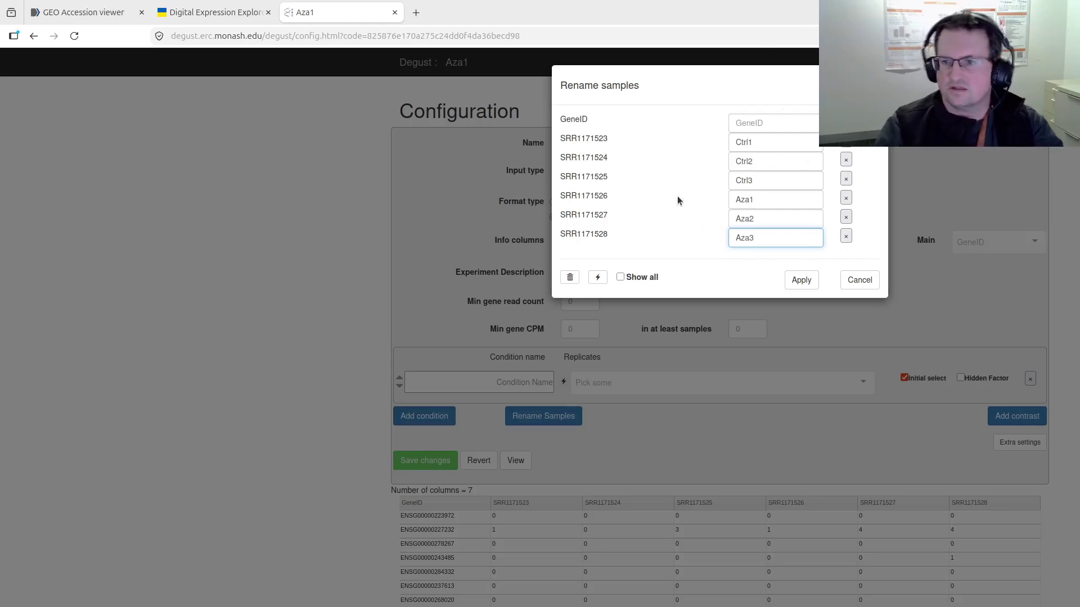
{"action": "left_click", "coordinate": [802, 279]}
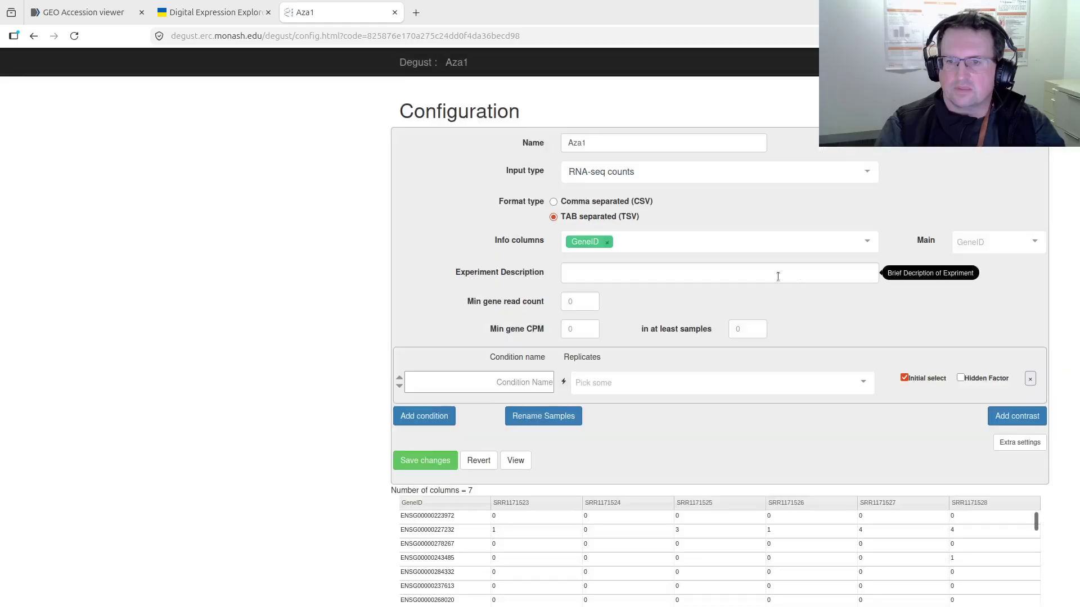
Step: Name the first condition Ctrl and assign Ctrl1, Ctrl2 and Ctrl3 as its replicates
{"action": "left_click", "coordinate": [545, 383]}
{"action": "type", "text": "Ctrl"}
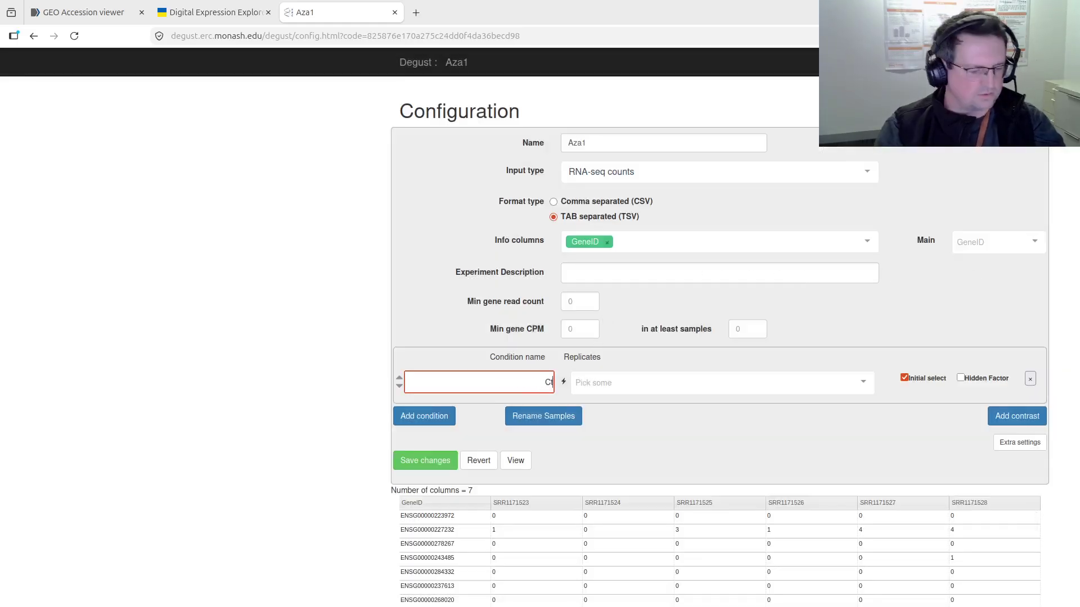
{"action": "left_click", "coordinate": [601, 384]}
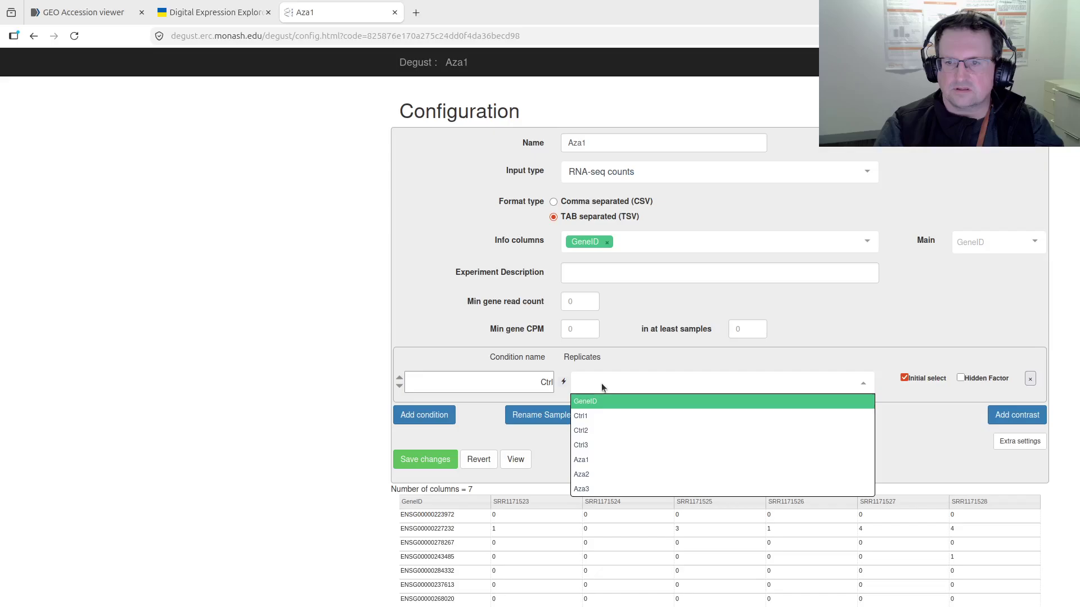
{"action": "left_click", "coordinate": [598, 415]}
{"action": "left_click", "coordinate": [599, 430]}
{"action": "left_click", "coordinate": [599, 445]}
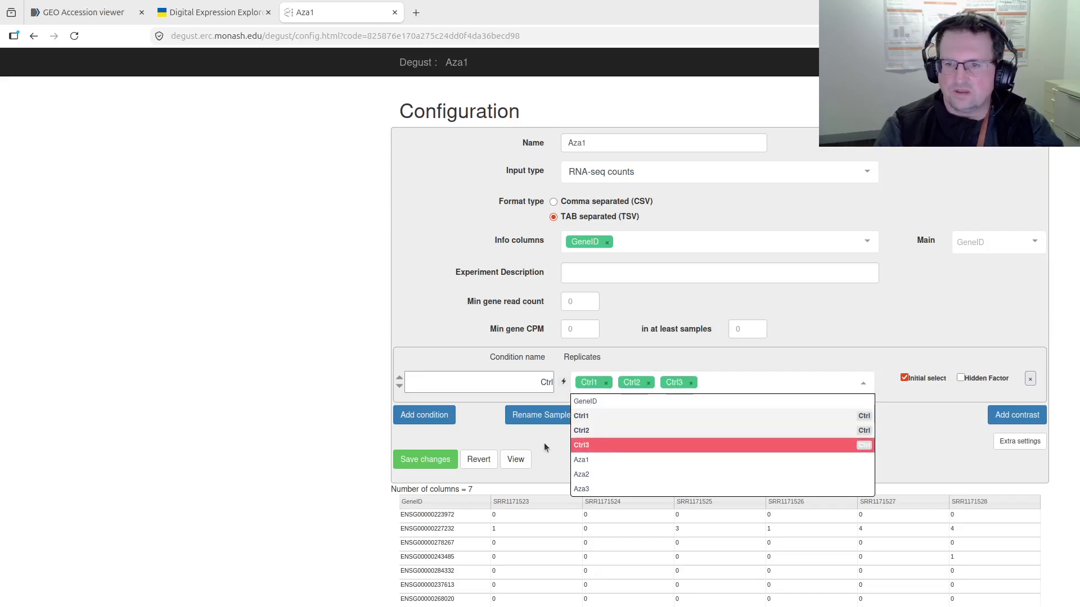
{"action": "left_click", "coordinate": [482, 426]}
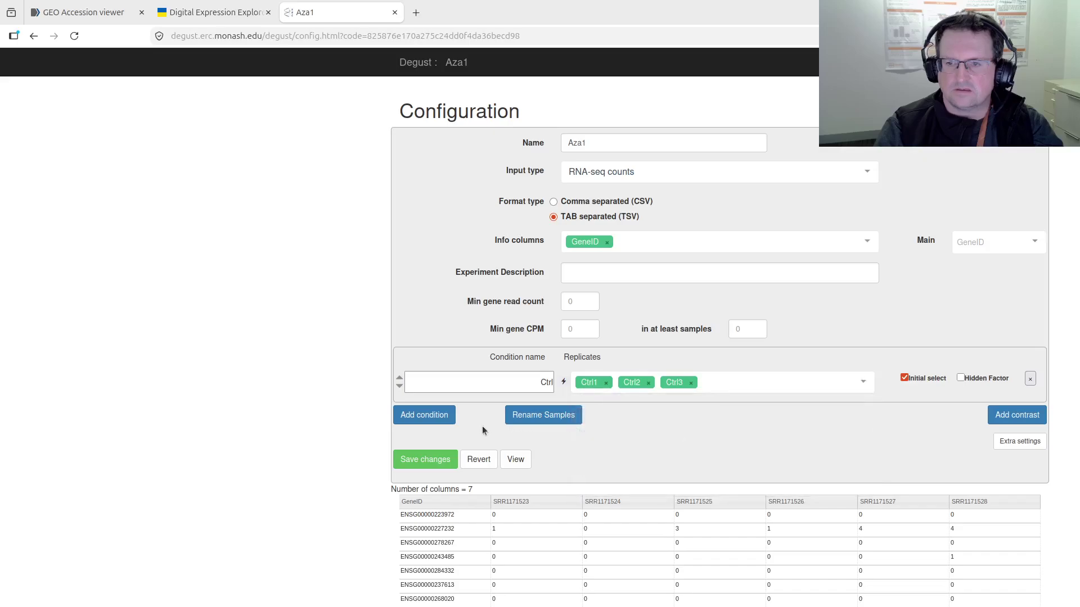
Step: Add a second condition named Aza with Aza1, Aza2 and Aza3 as its replicates
{"action": "left_click", "coordinate": [442, 418]}
{"action": "left_click", "coordinate": [545, 413]}
{"action": "type", "text": "Aza"}
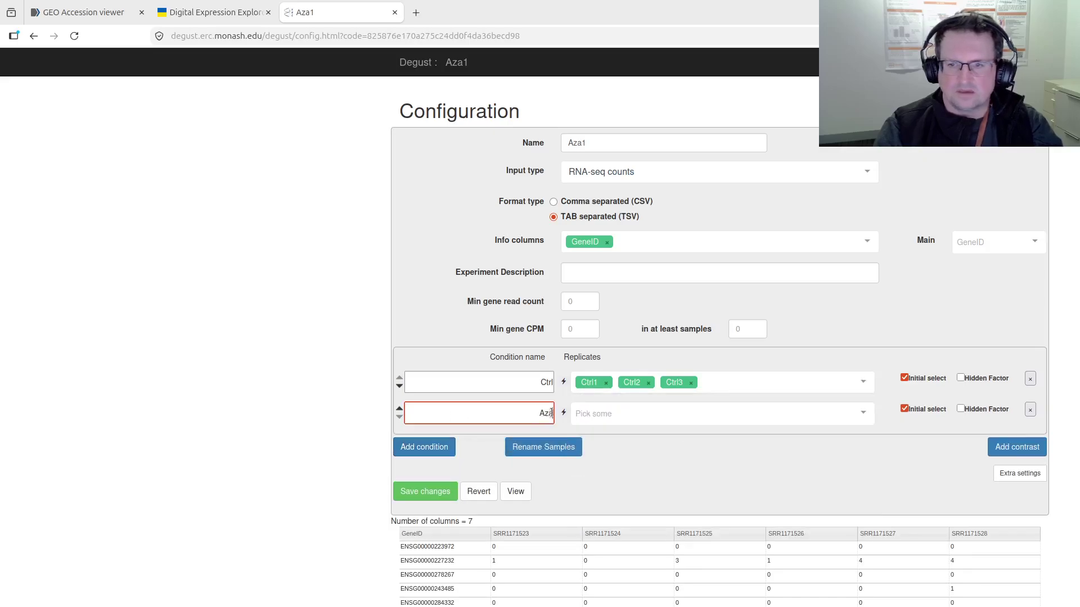
{"action": "left_click", "coordinate": [594, 415]}
{"action": "left_click", "coordinate": [596, 490]}
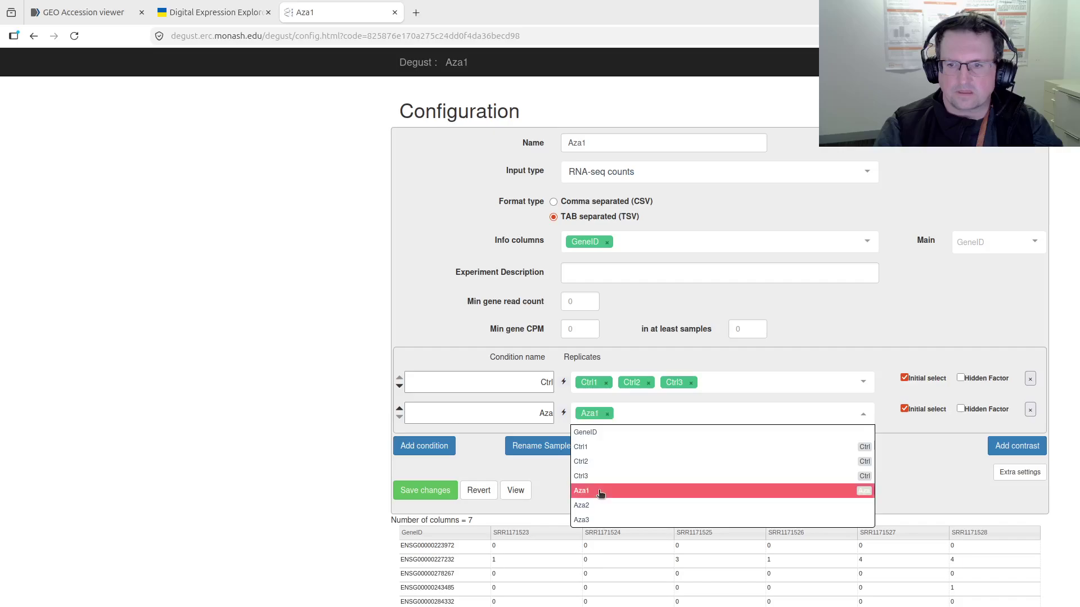
{"action": "left_click", "coordinate": [596, 506]}
{"action": "left_click", "coordinate": [585, 519]}
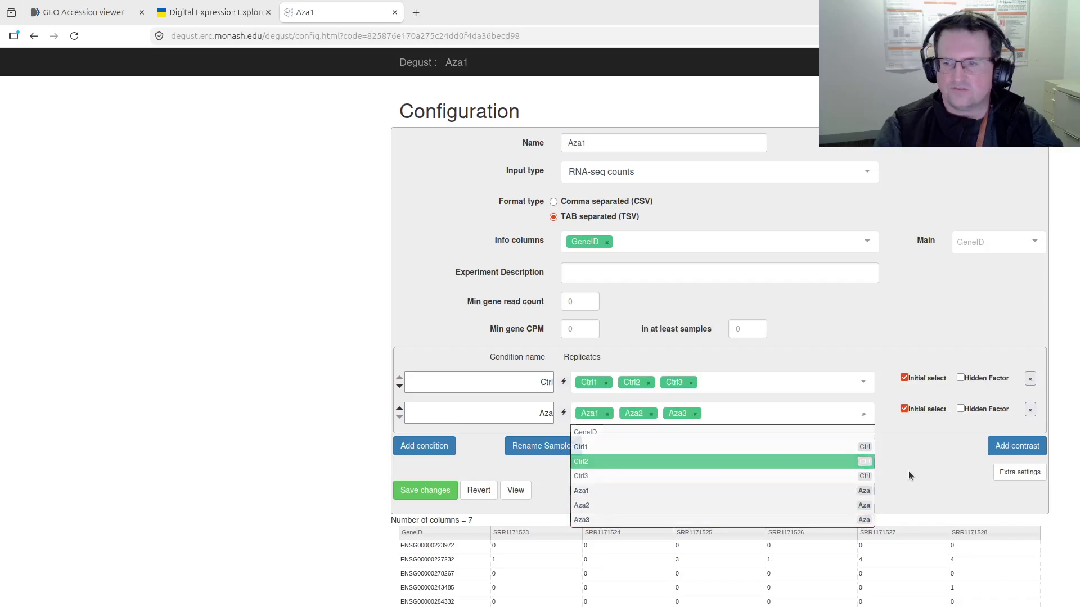
{"action": "left_click", "coordinate": [740, 479]}
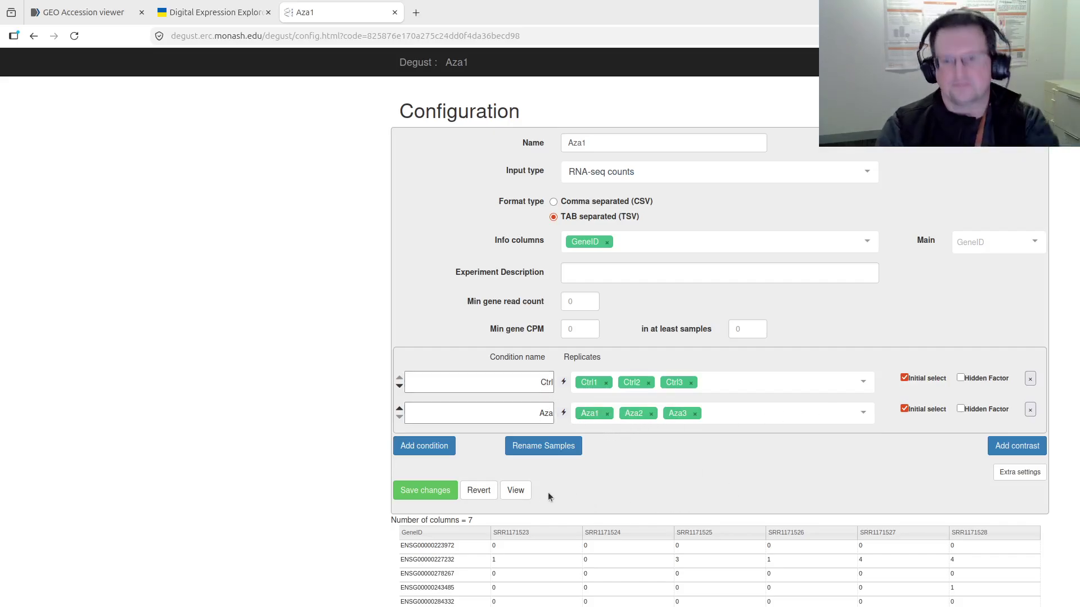
Step: Save the condition and replicate configuration and view the differential expression results
{"action": "left_click", "coordinate": [433, 496]}
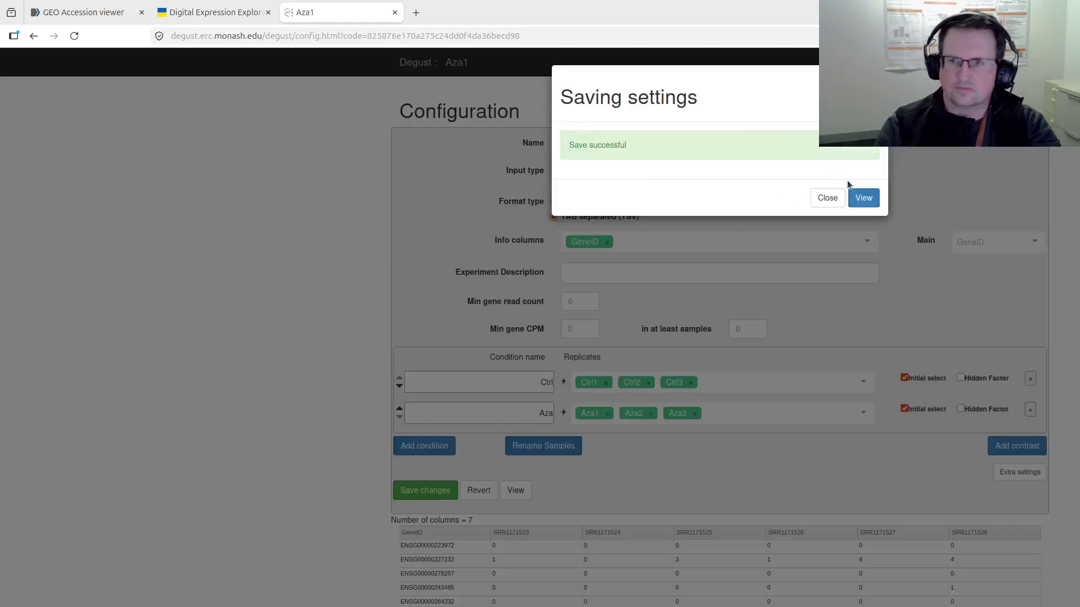
{"action": "left_click", "coordinate": [862, 198]}
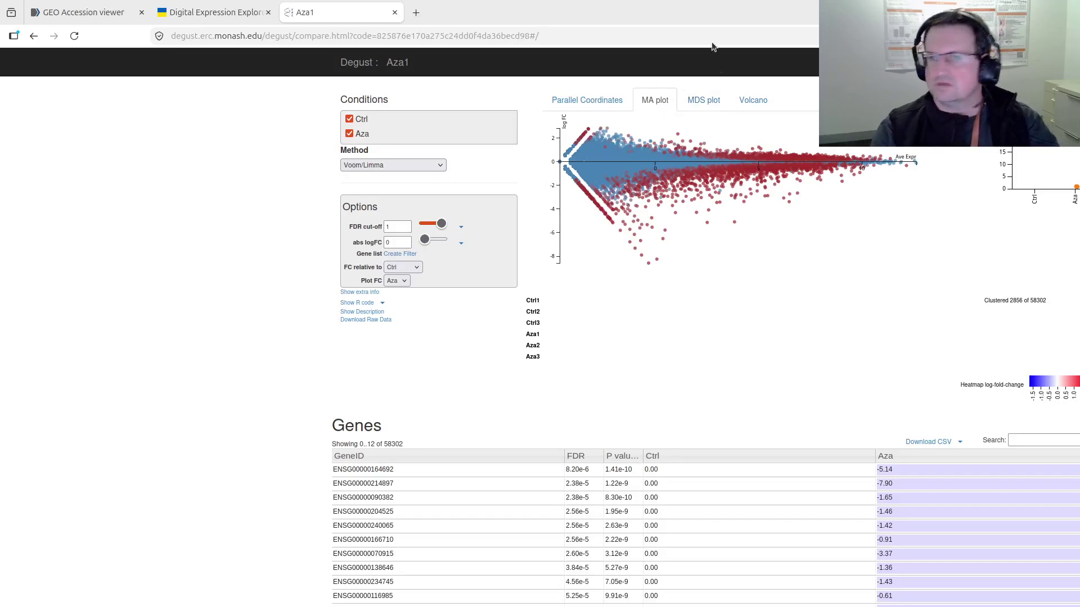
Step: Return to the configuration and set the minimum gene CPM to 1 in at least 2 samples
{"action": "left_click", "coordinate": [990, 63]}
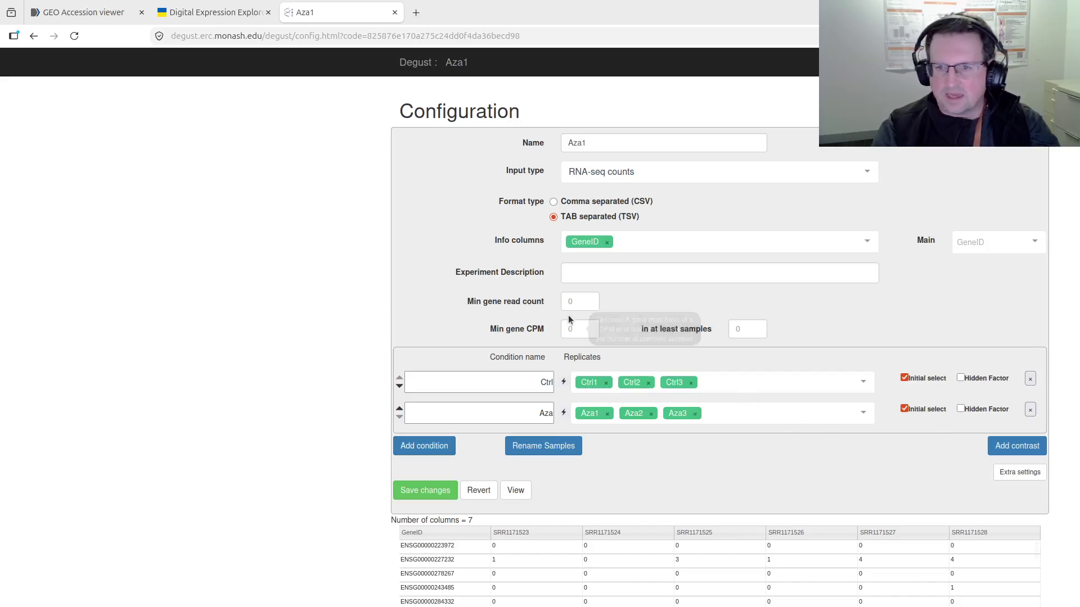
{"action": "left_click", "coordinate": [573, 302]}
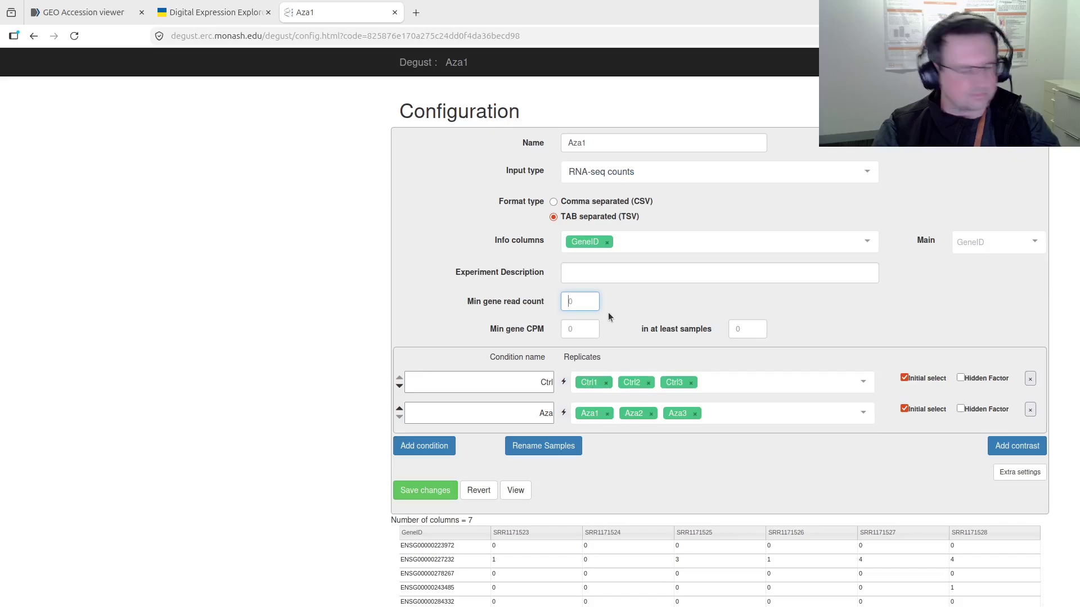
{"action": "type", "text": "10"}
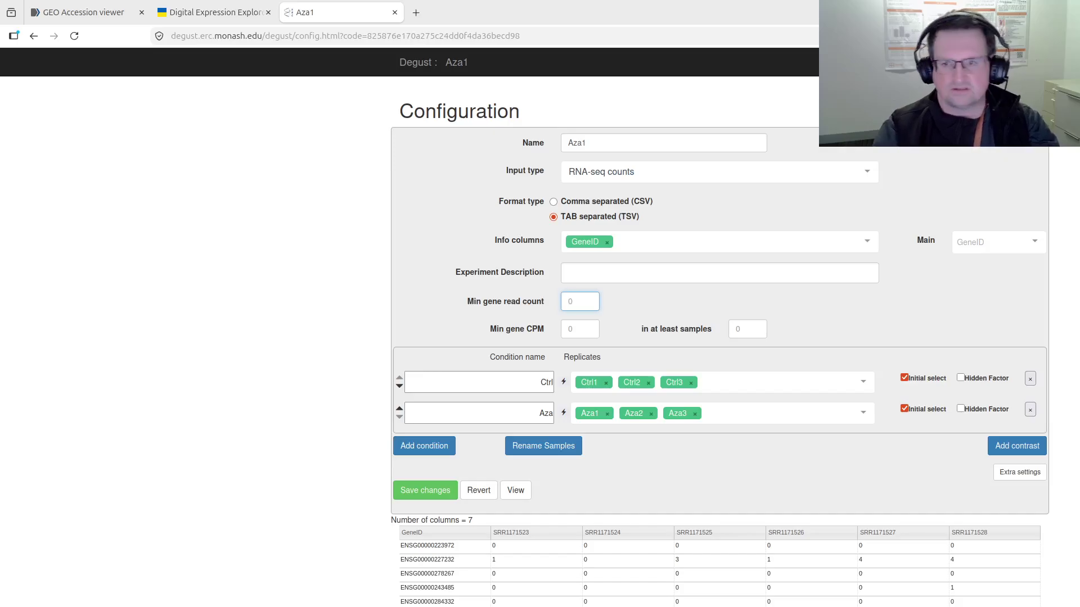
{"action": "left_click", "coordinate": [566, 330]}
{"action": "type", "text": "1"}
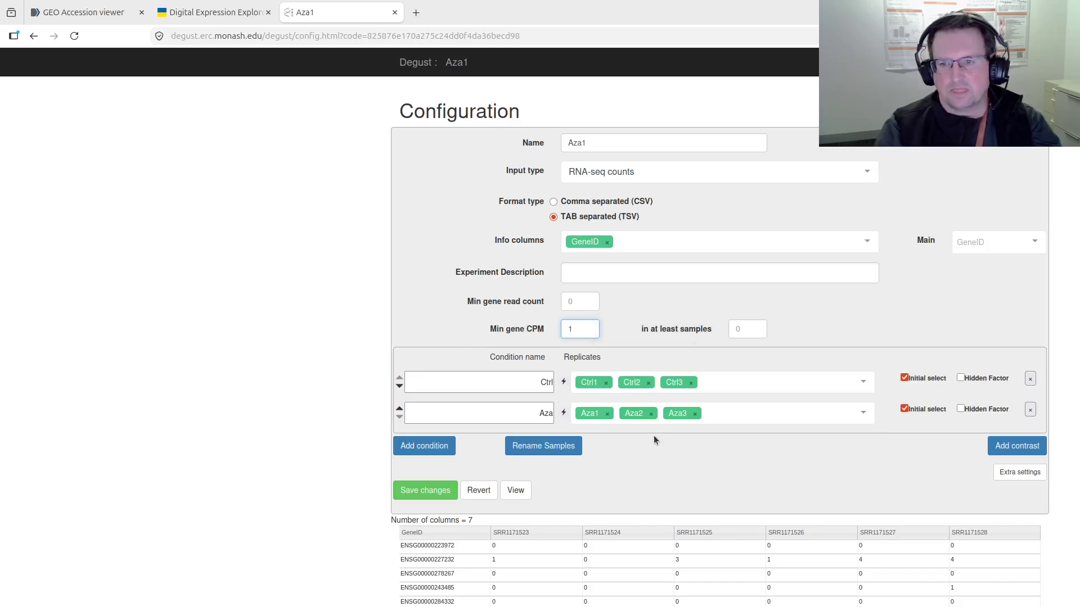
{"action": "left_click", "coordinate": [755, 332]}
{"action": "type", "text": "2"}
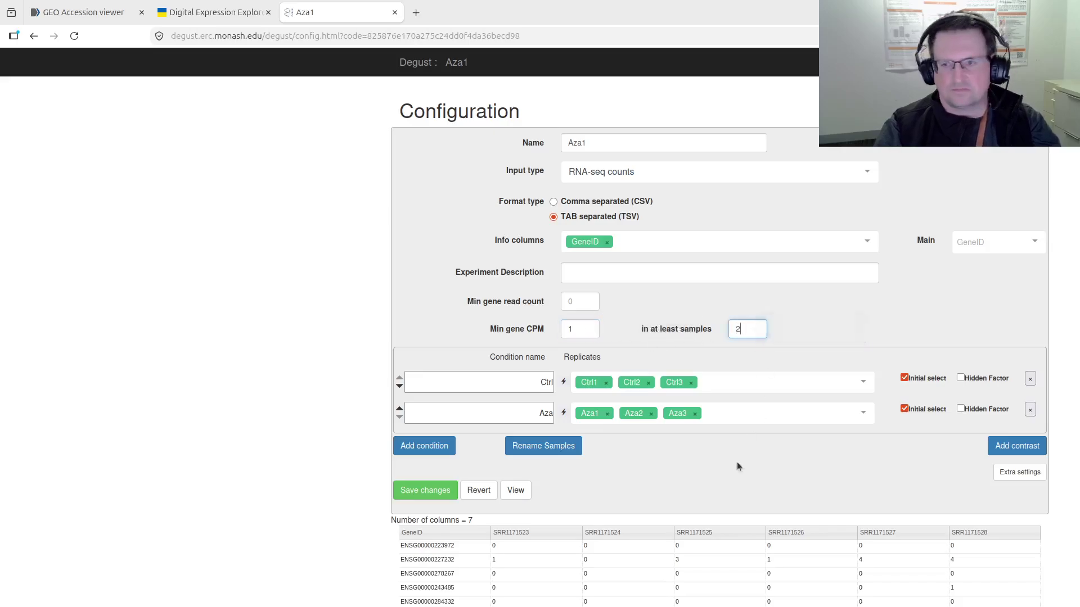
Step: Save the CPM filter settings, open the results and inspect individual genes on the MA plot
{"action": "left_click", "coordinate": [429, 493]}
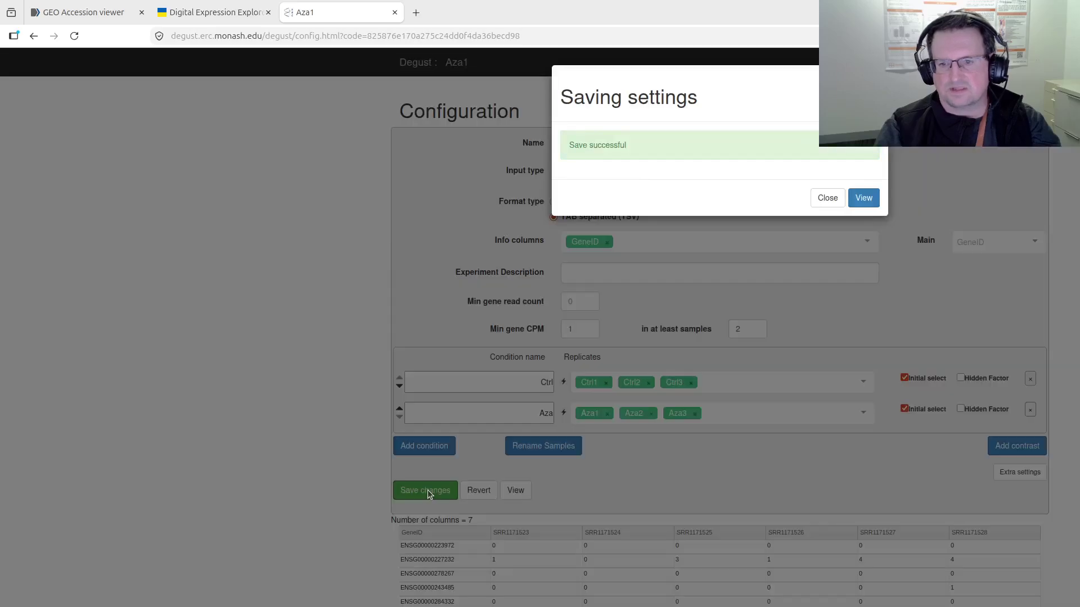
{"action": "left_click", "coordinate": [859, 198]}
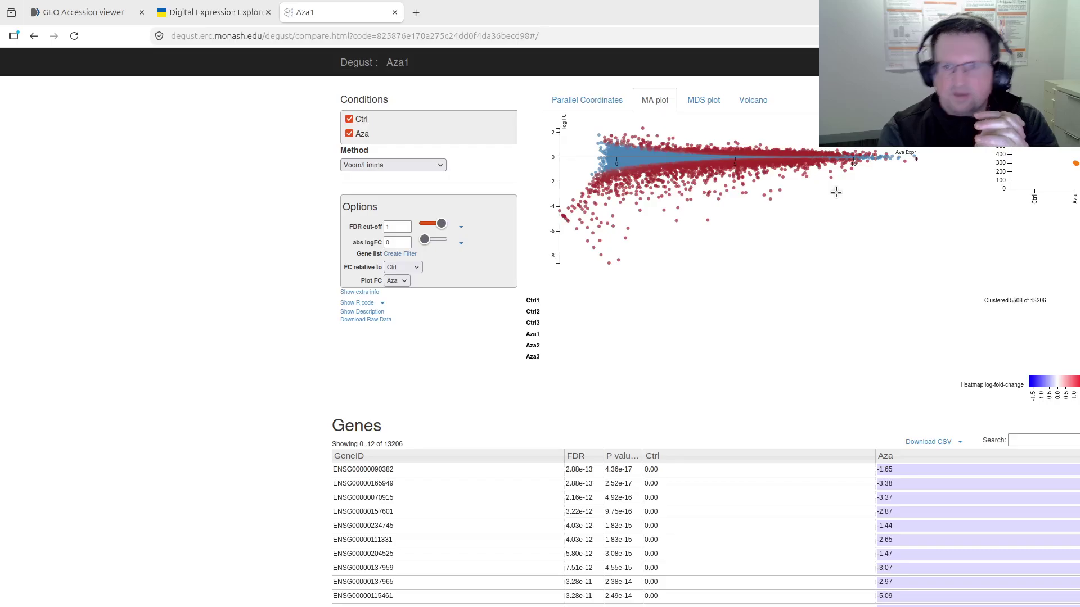
{"action": "mouse_move", "coordinate": [626, 144]}
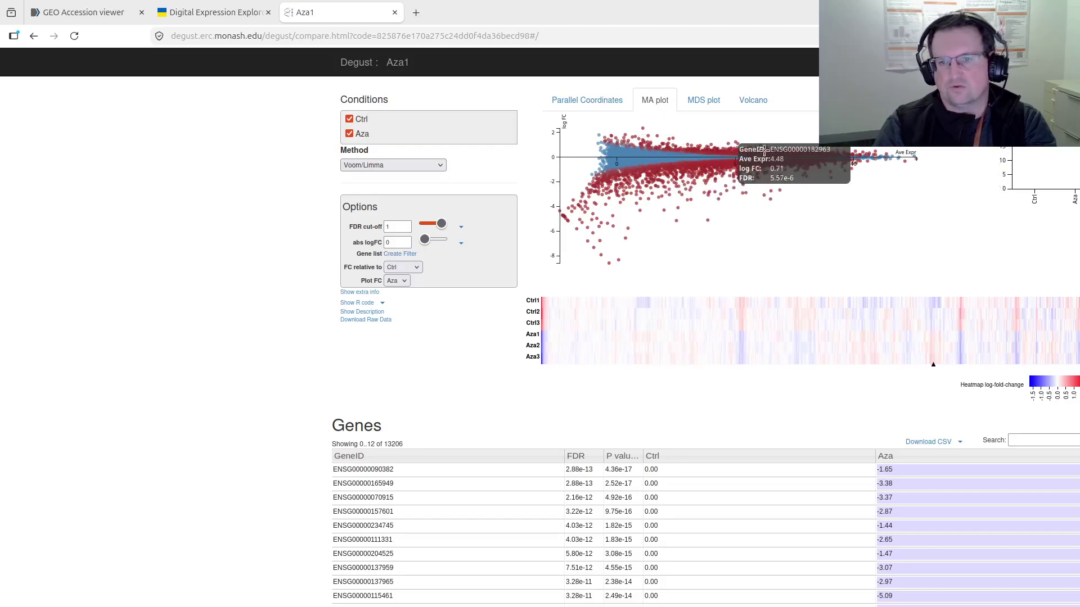
{"action": "mouse_move", "coordinate": [686, 172]}
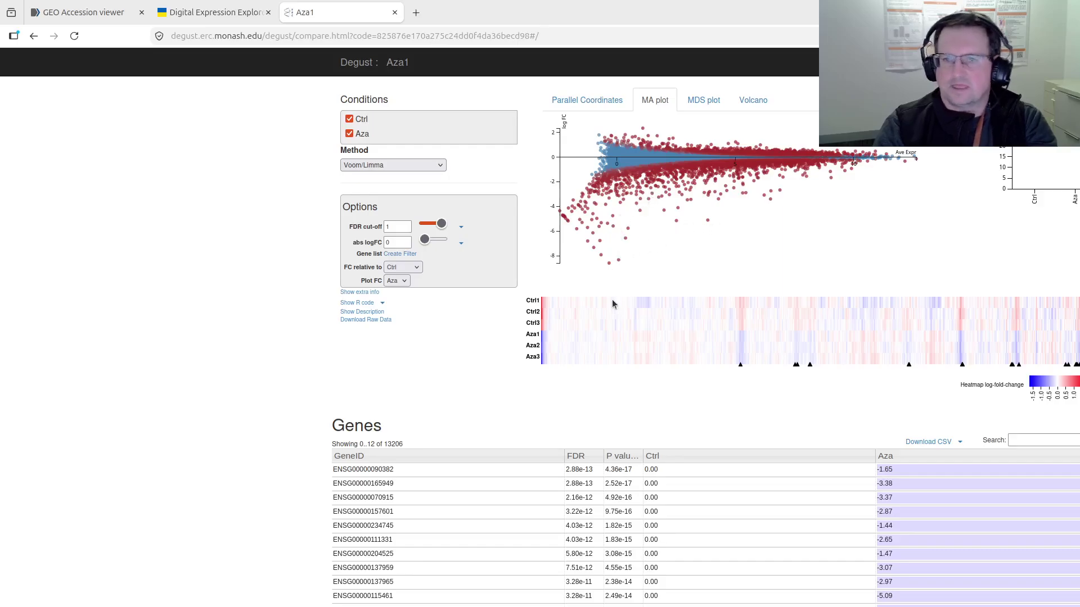
{"action": "mouse_move", "coordinate": [618, 259]}
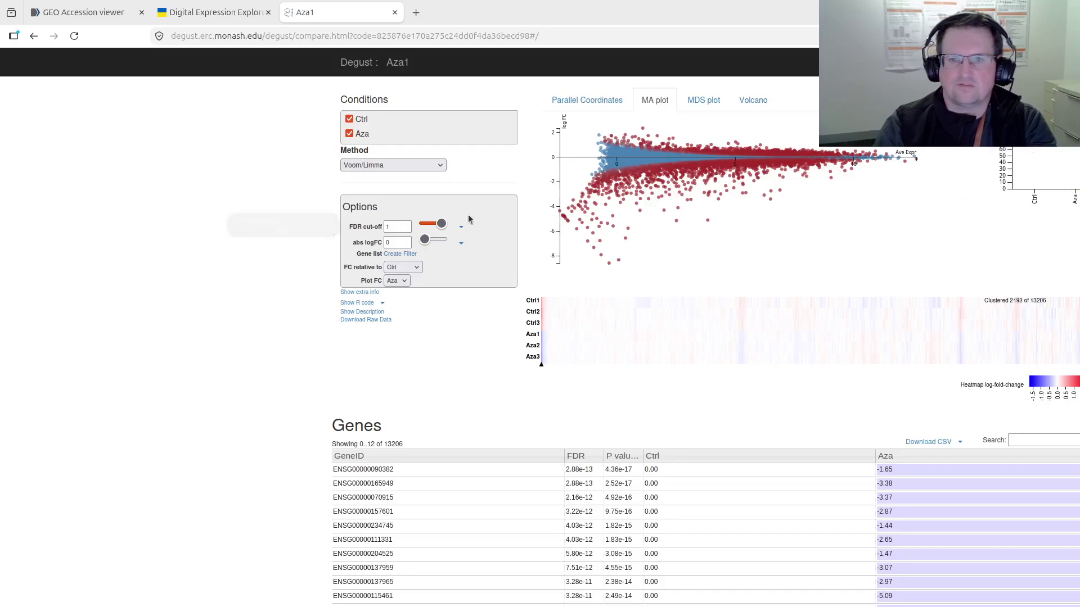
Step: Change the analysis method to edgeR quasi-likelihood and apply it to the Ctrl and Aza conditions
{"action": "left_click", "coordinate": [437, 166]}
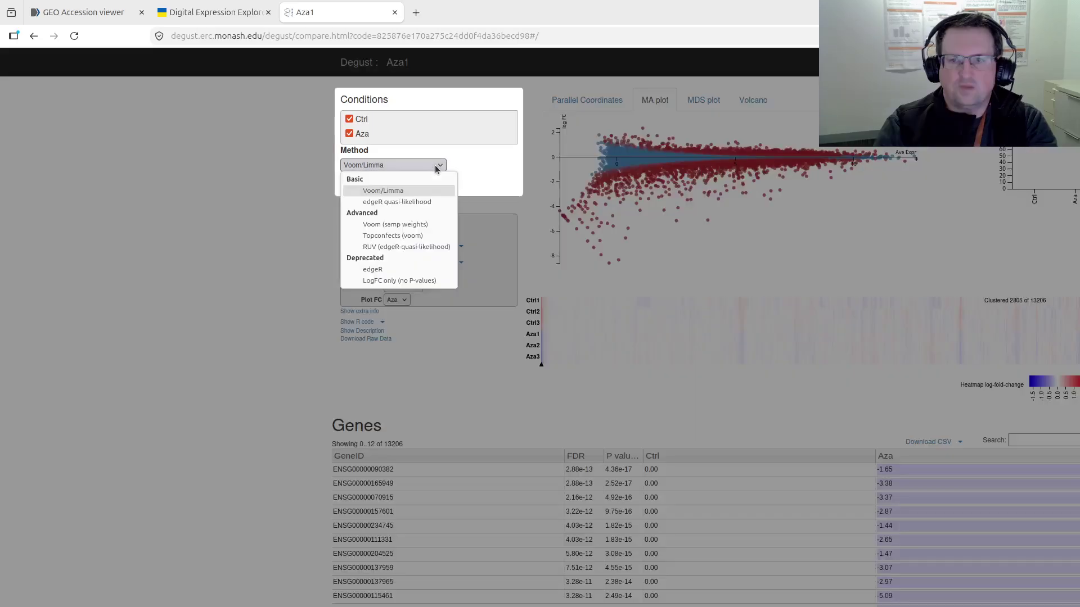
{"action": "left_click", "coordinate": [420, 202]}
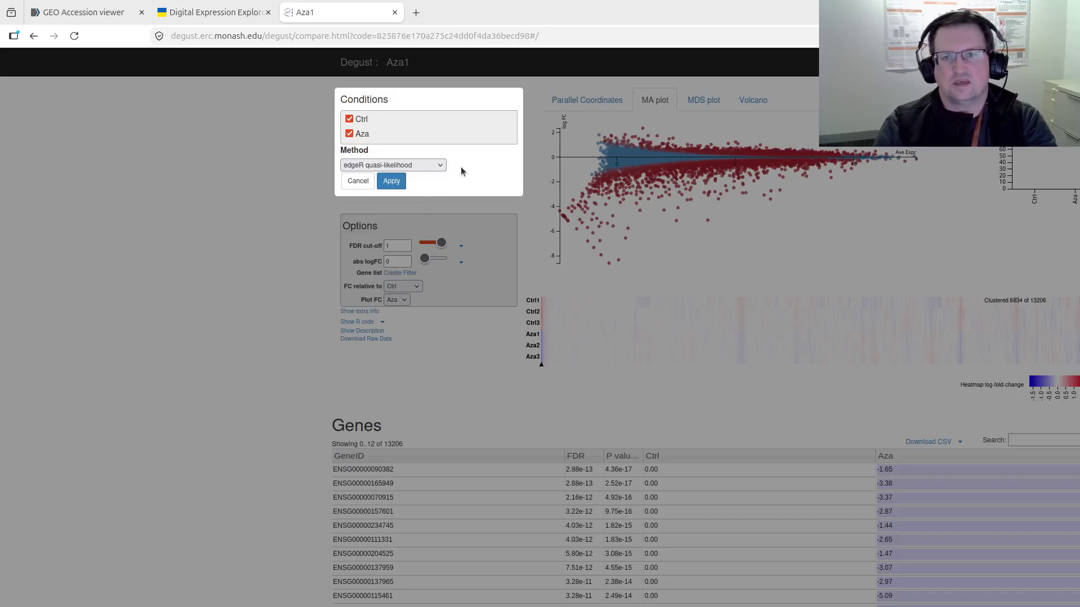
{"action": "left_click", "coordinate": [391, 181]}
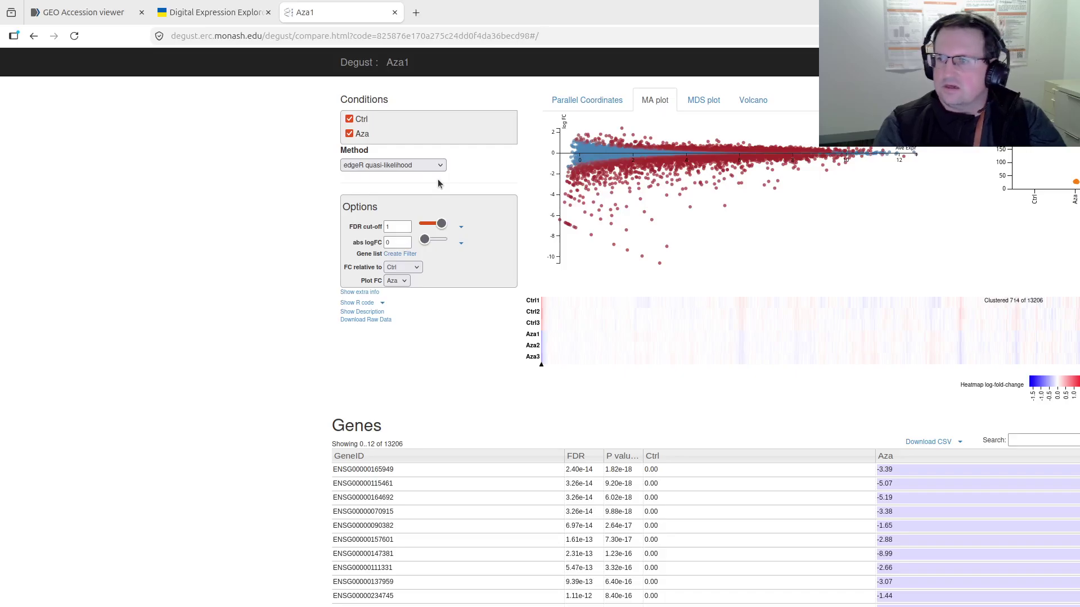
Step: Examine the sample separation in the MDS plot and the gene distribution in the Volcano plot
{"action": "left_click", "coordinate": [702, 101]}
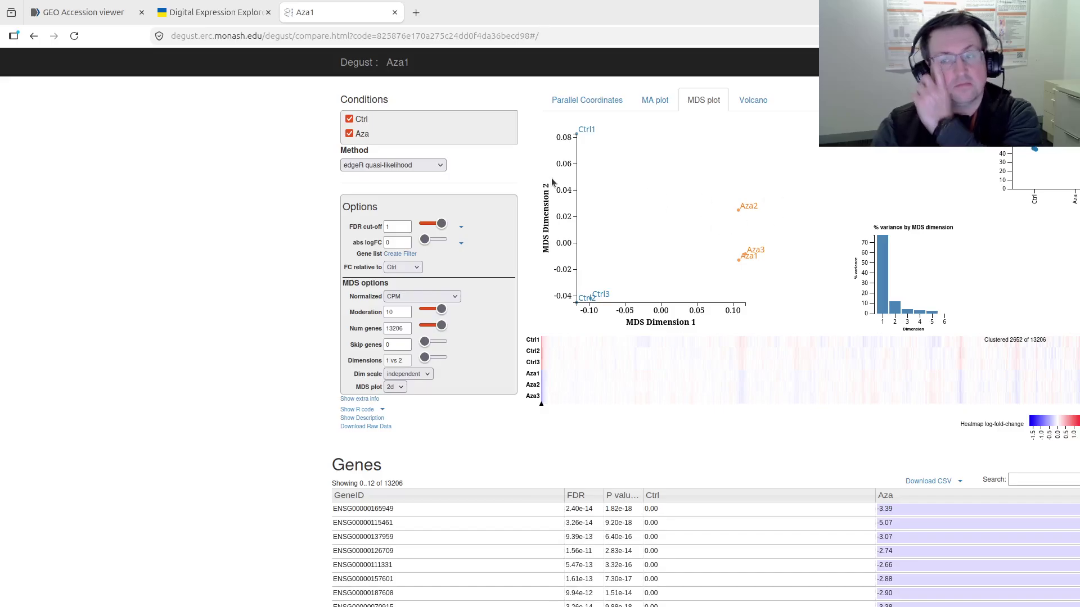
{"action": "left_click", "coordinate": [763, 100]}
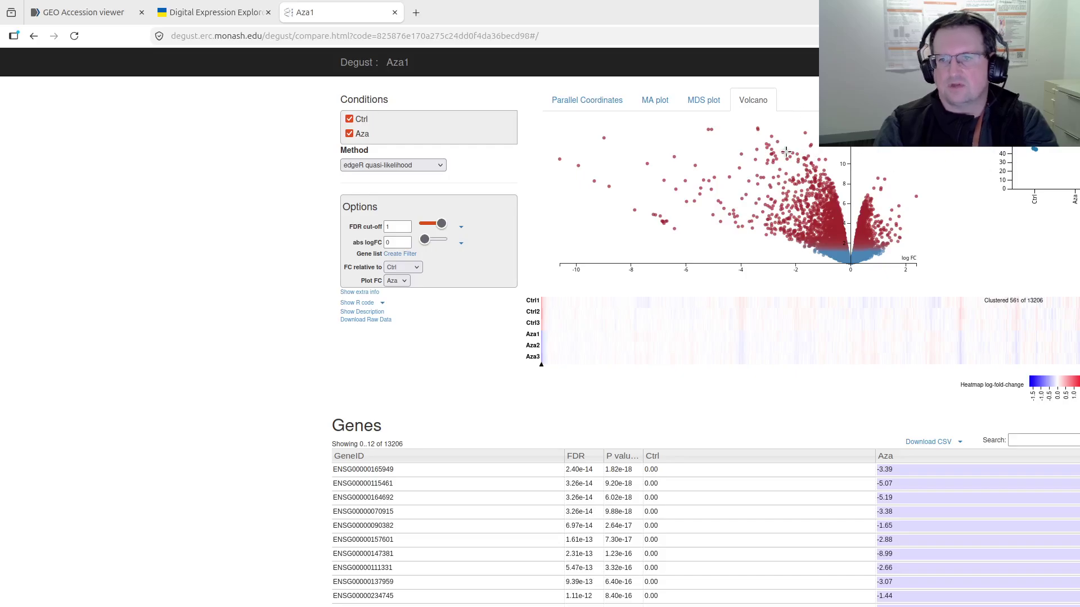
{"action": "mouse_move", "coordinate": [808, 199]}
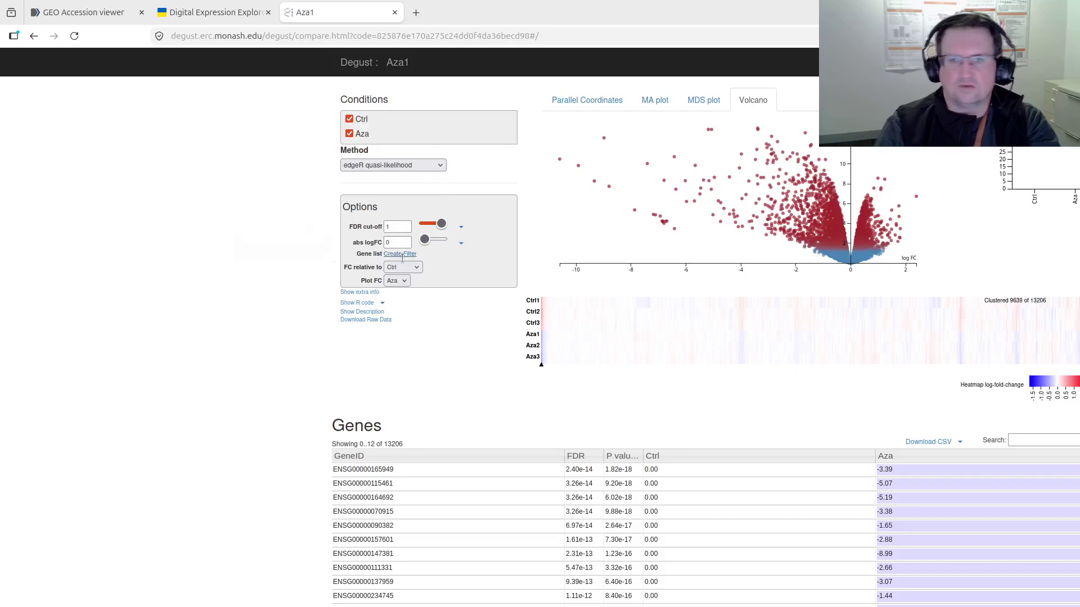
Step: Download the R code for the edgeR quasi-likelihood analysis
{"action": "left_click", "coordinate": [382, 303]}
{"action": "left_click", "coordinate": [435, 329]}
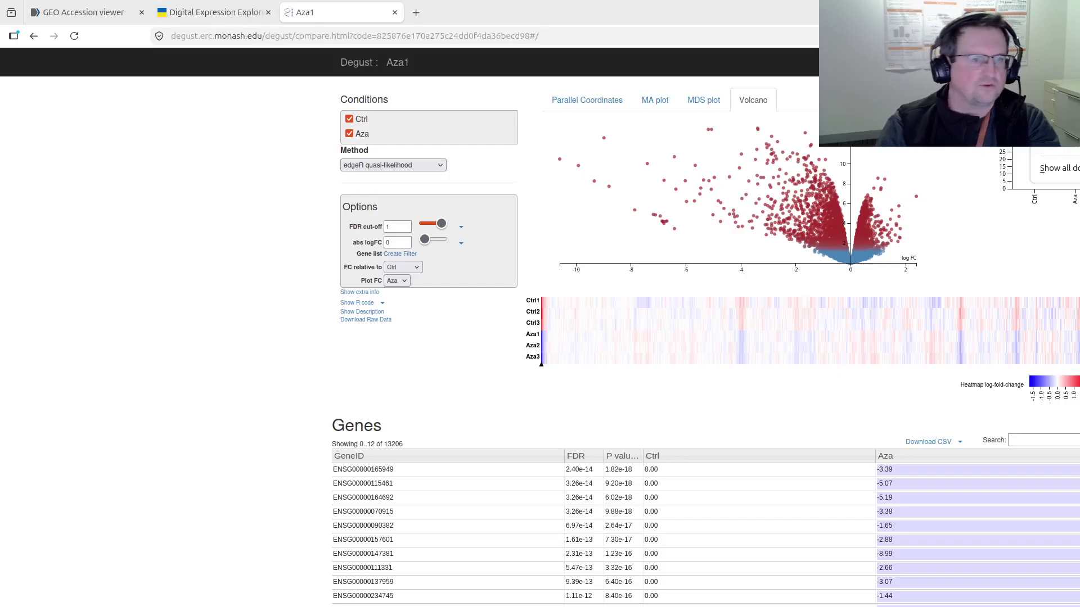
Step: Switch to Files and browse the outer and inner SRP038101_GSE55123 folders, moving the file window aside
{"action": "key", "text": "super"}
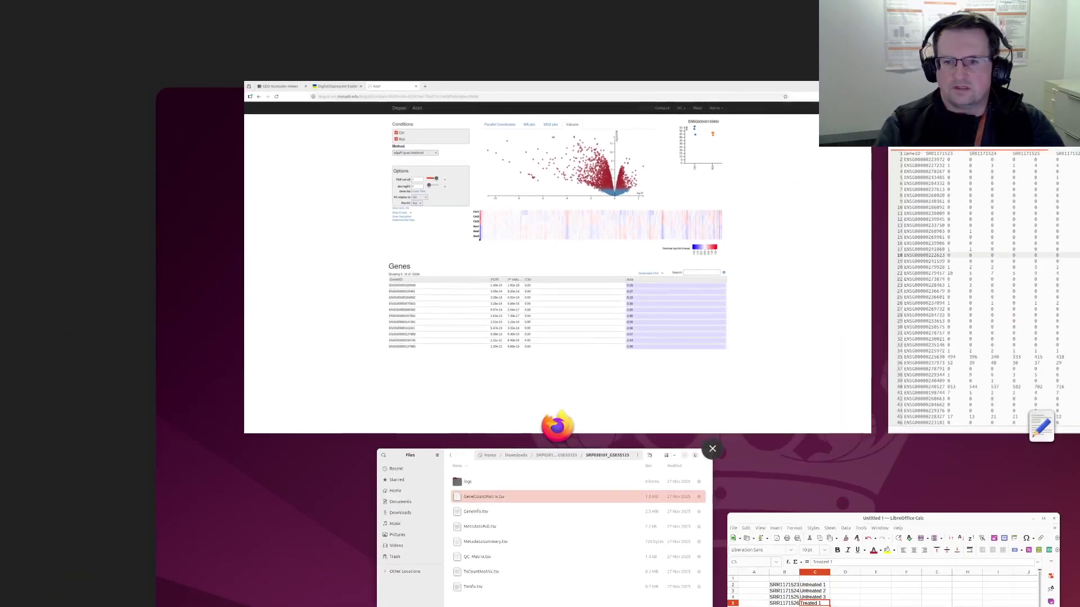
{"action": "left_click", "coordinate": [563, 522]}
{"action": "left_click", "coordinate": [907, 220]}
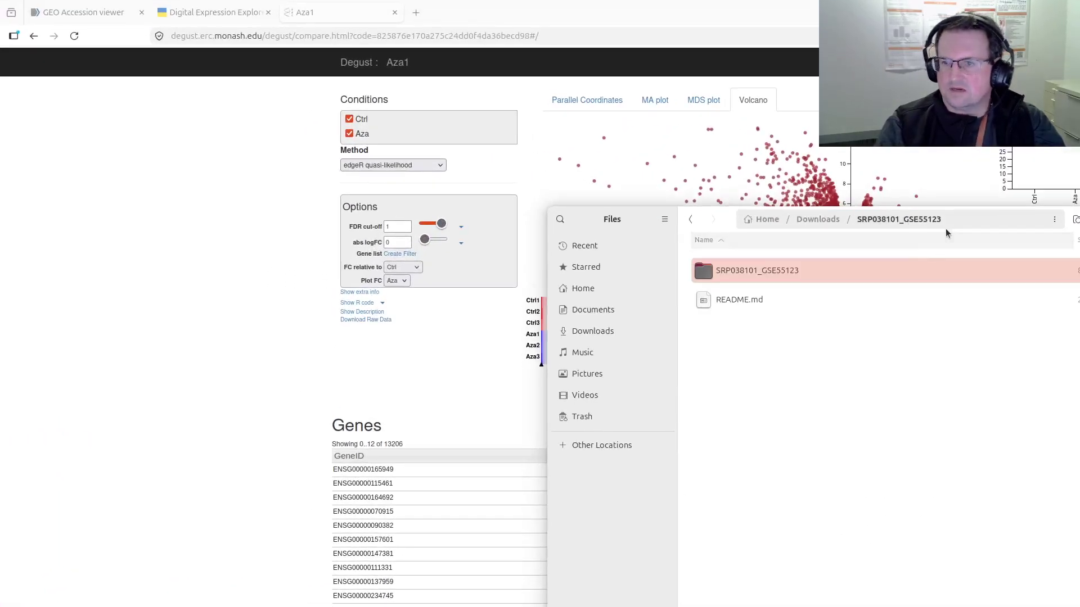
{"action": "double_click", "coordinate": [779, 269]}
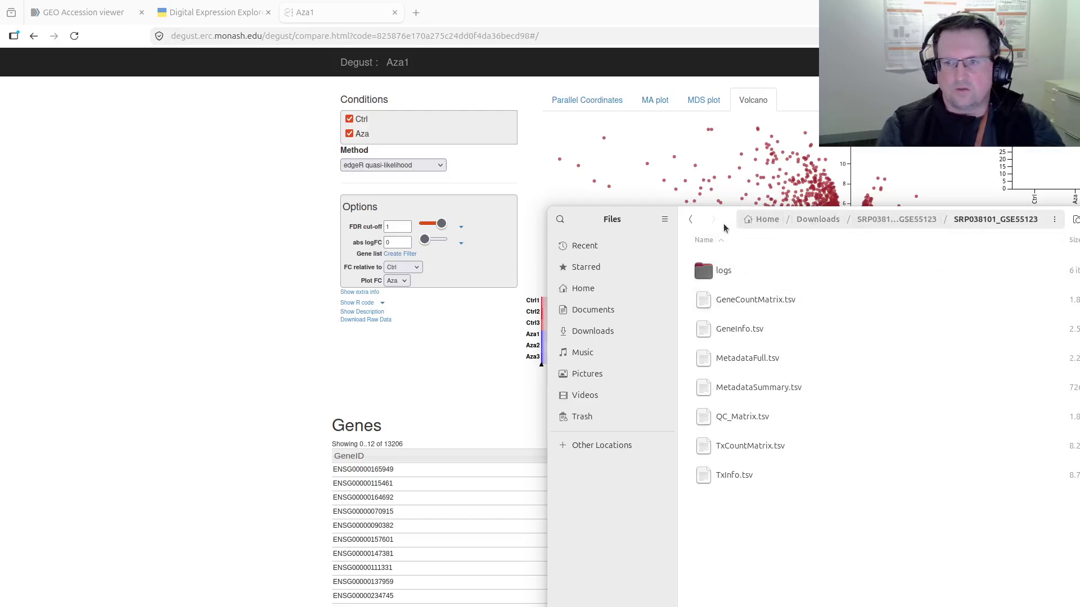
{"action": "left_click_drag", "start_coordinate": [723, 223], "coordinate": [761, 173]}
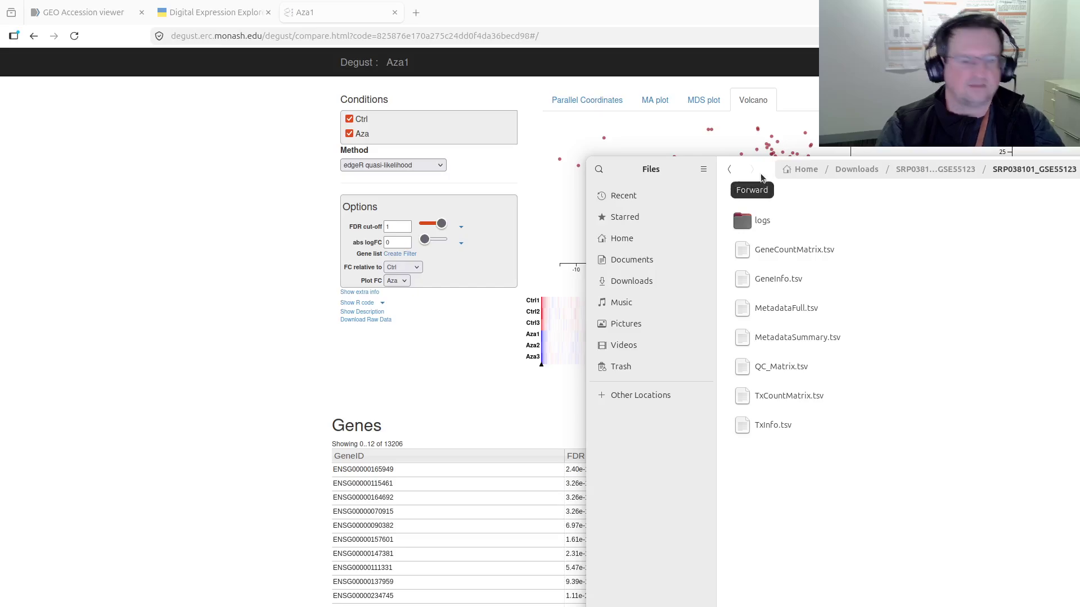